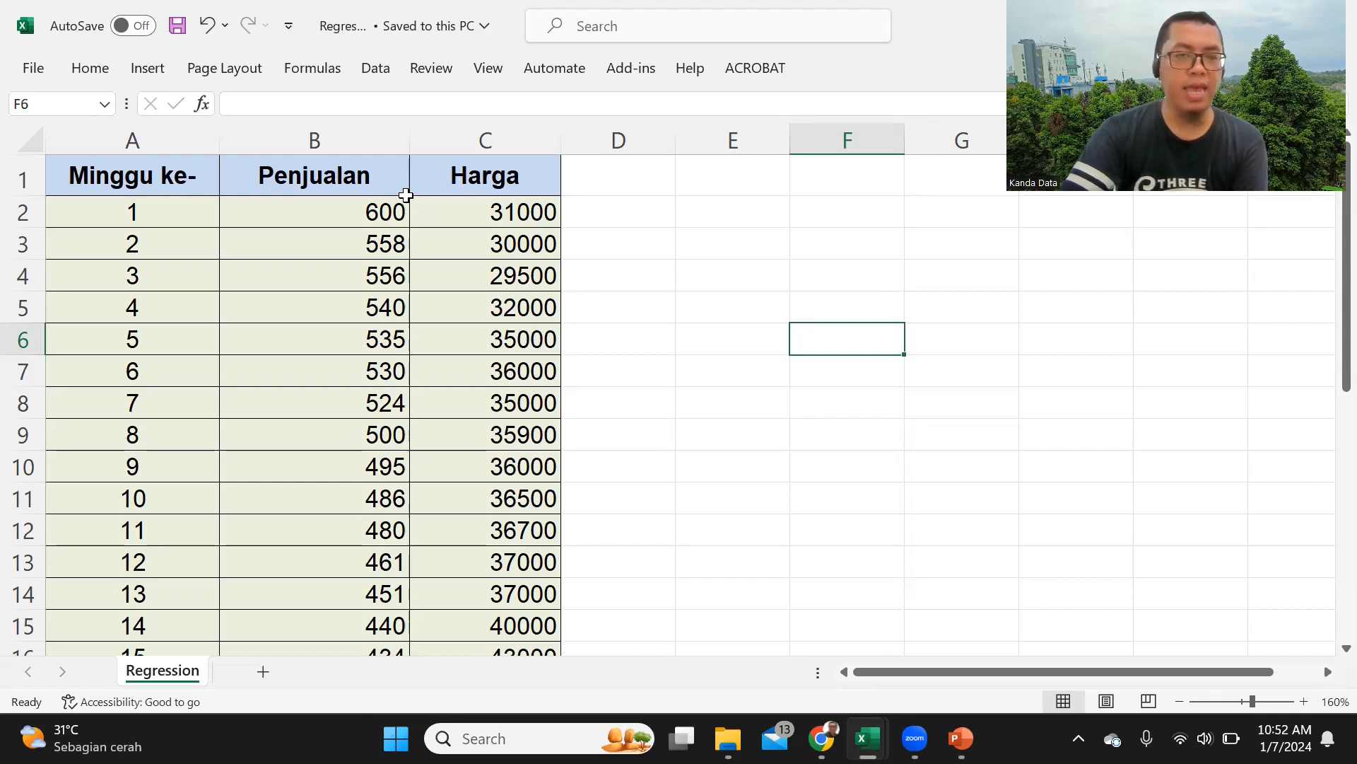
# Step: Examine the Harga and Penjualan columns of the Regression worksheet
pyautogui.click(514, 185)
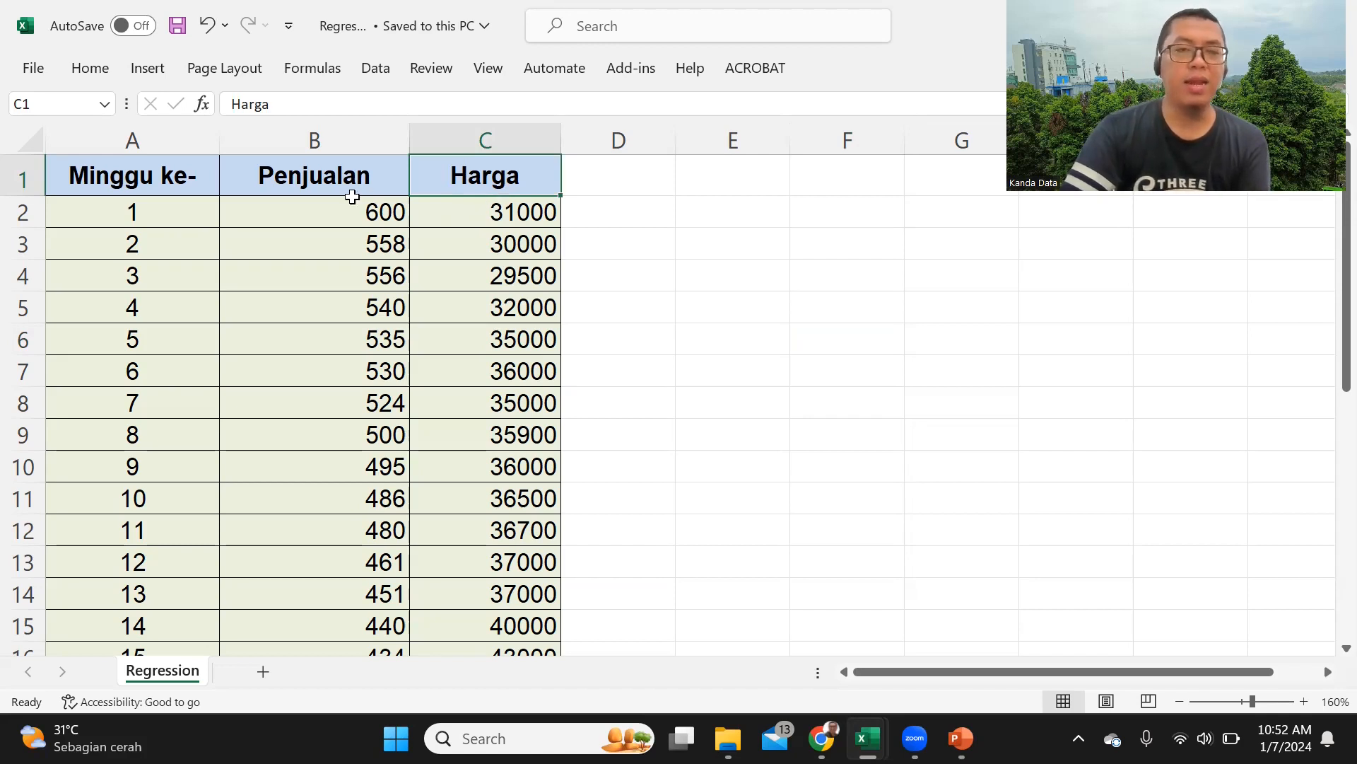
pyautogui.click(352, 188)
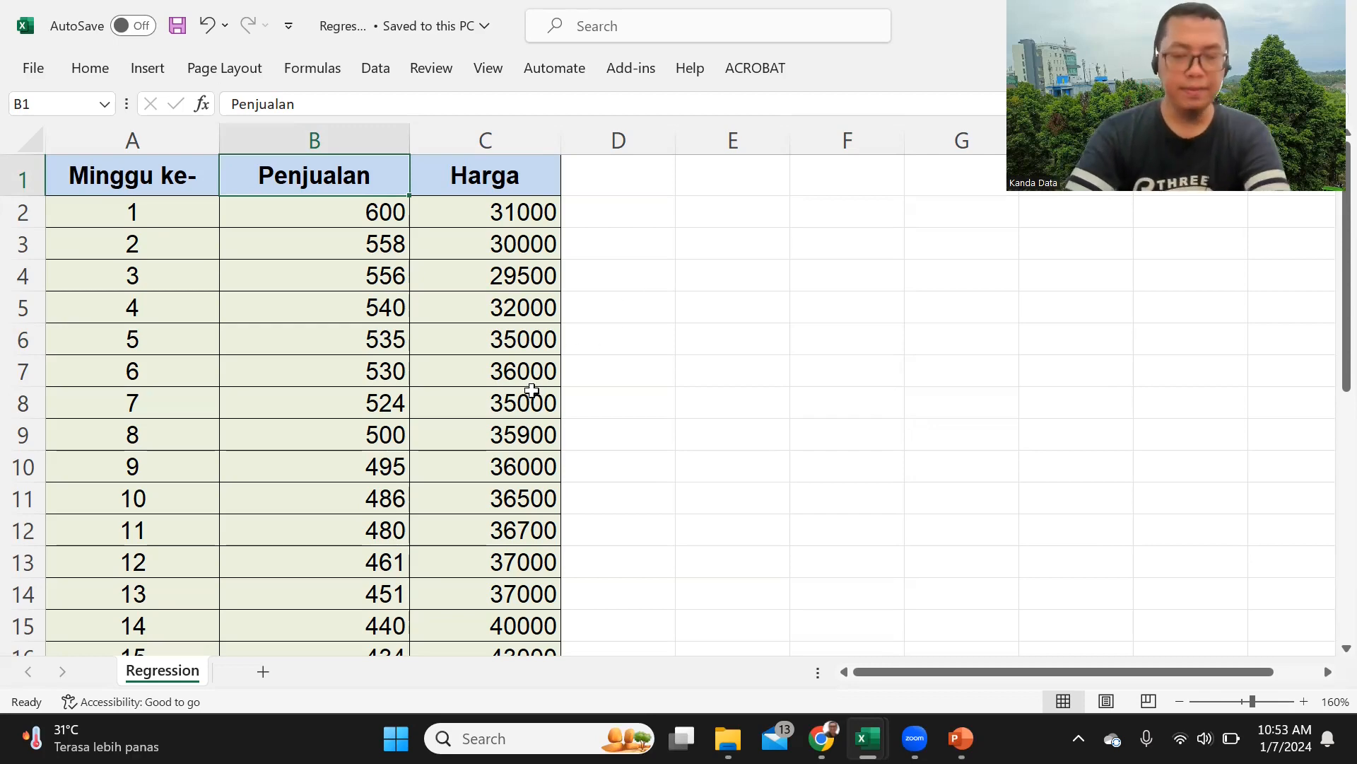
pyautogui.scroll(-4, 530, 390)
pyautogui.scroll(4, 530, 397)
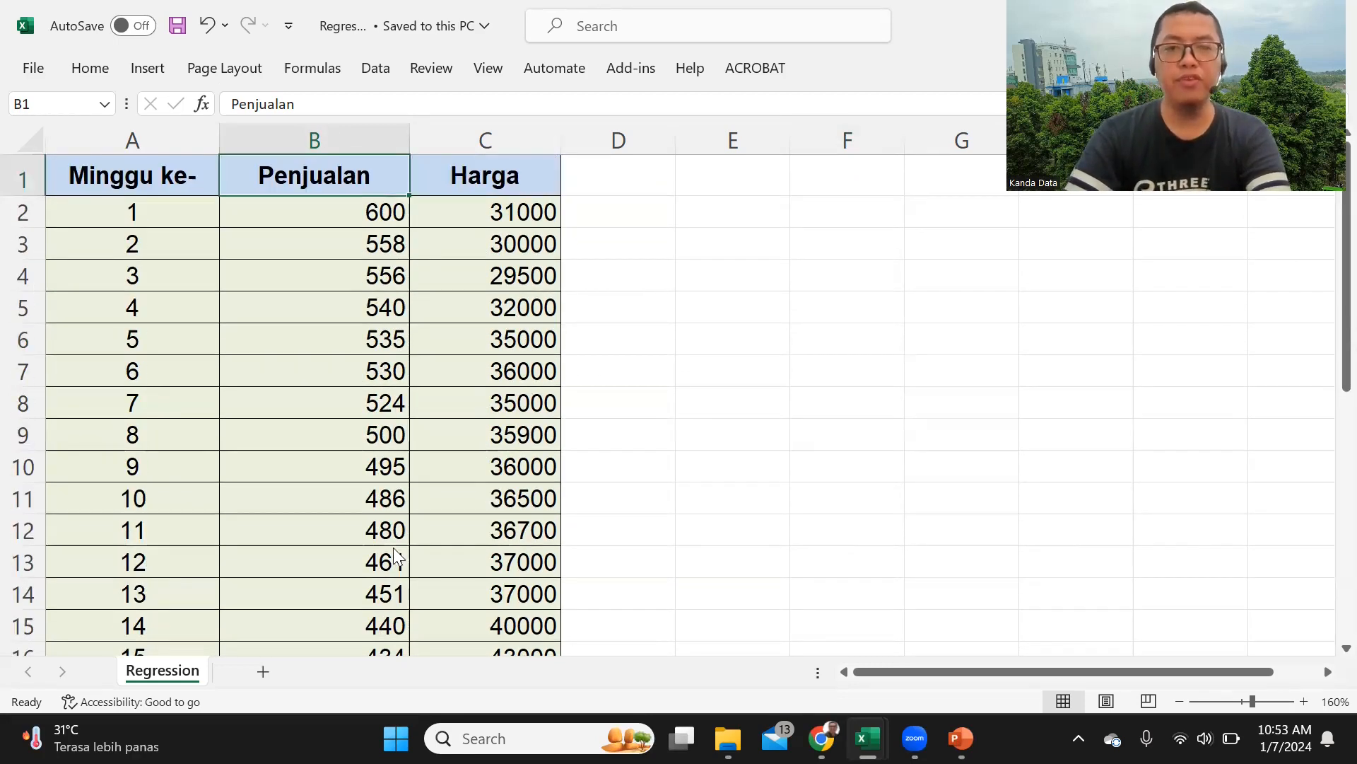
# Step: Launch EViews 12 and dismiss its welcome screen
pyautogui.press('super')
pyautogui.click(626, 417)
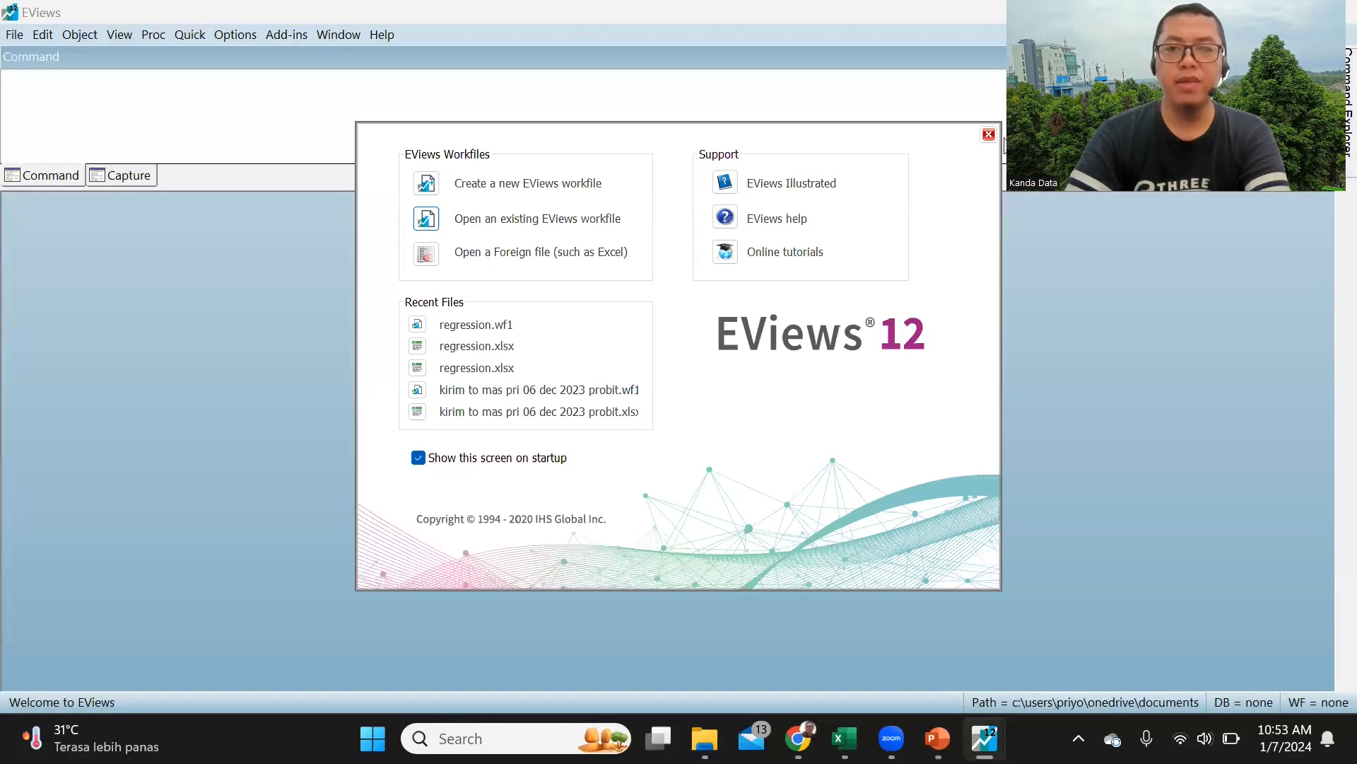
pyautogui.click(989, 134)
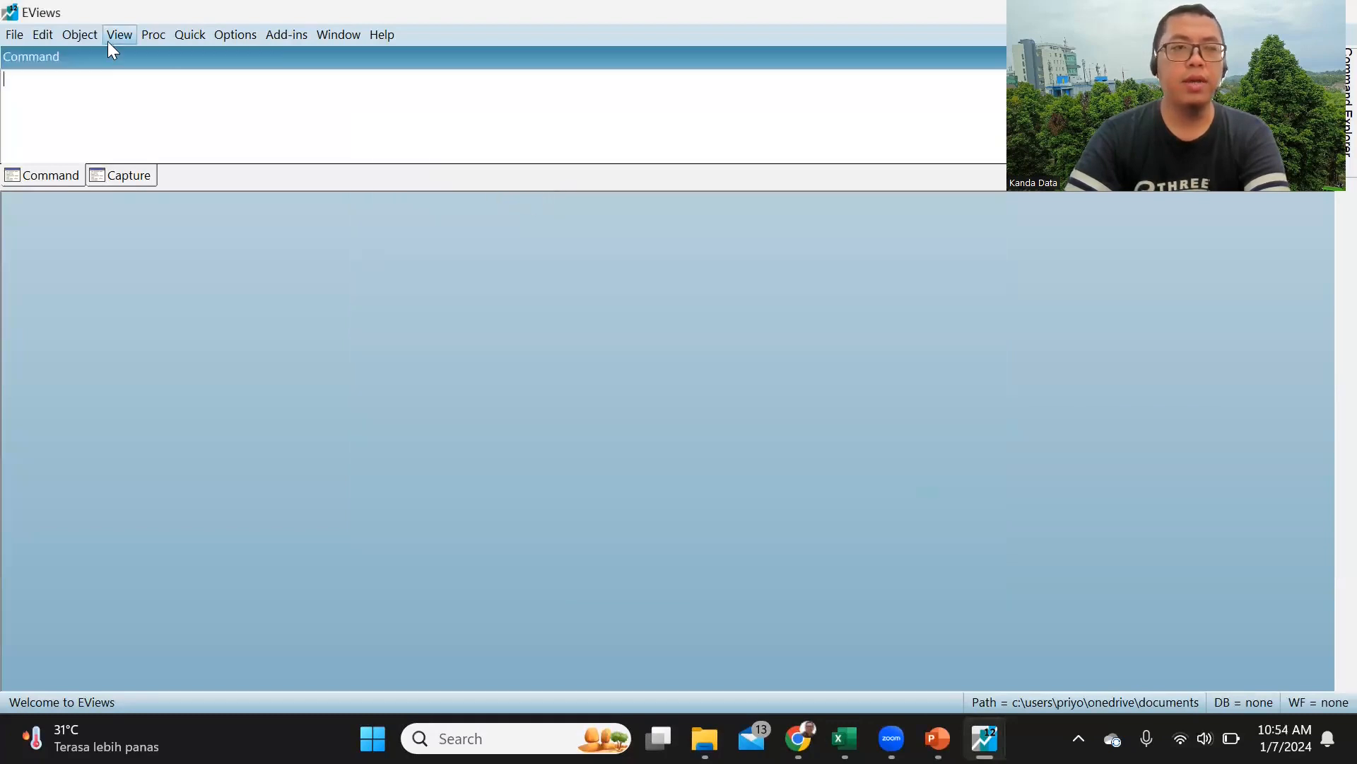
# Step: Start opening foreign data as a workfile and browse to Local Disk (C:)
pyautogui.click(15, 36)
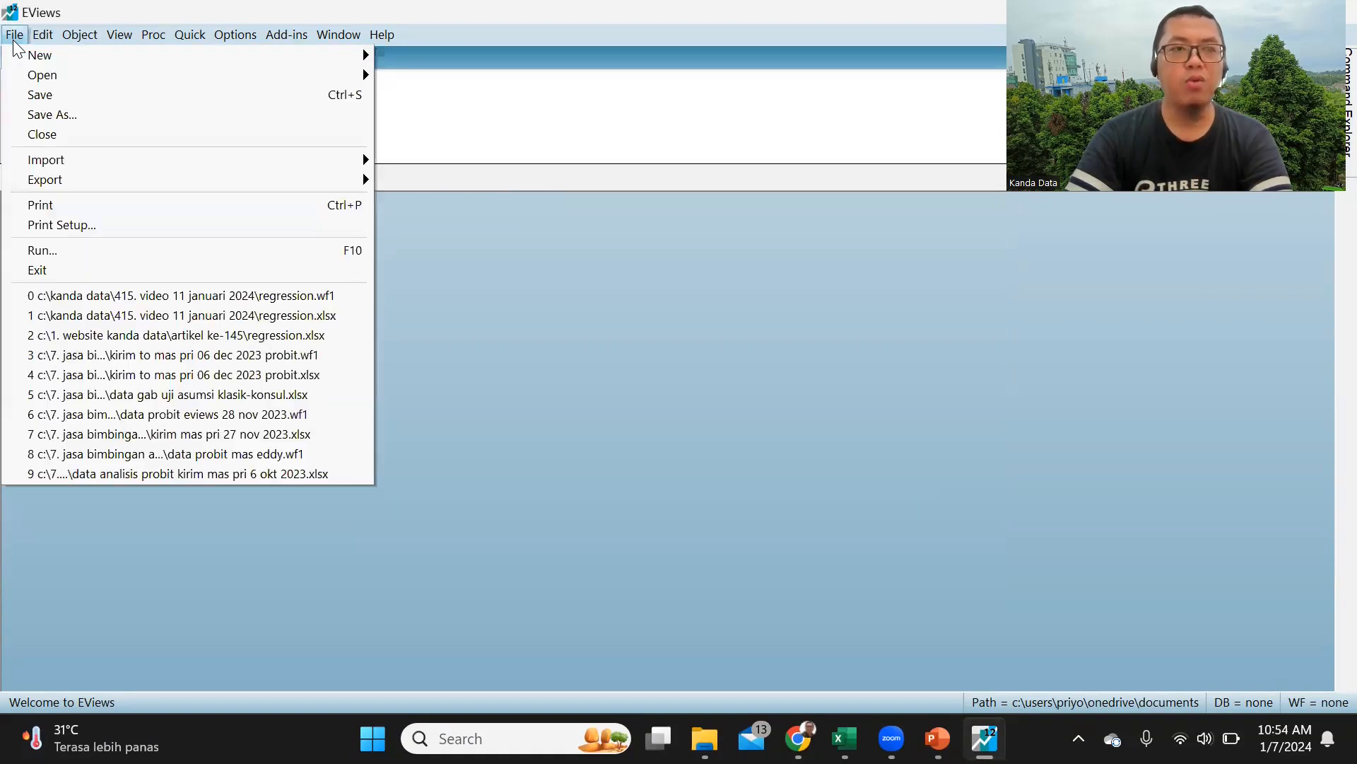
pyautogui.moveTo(46, 77)
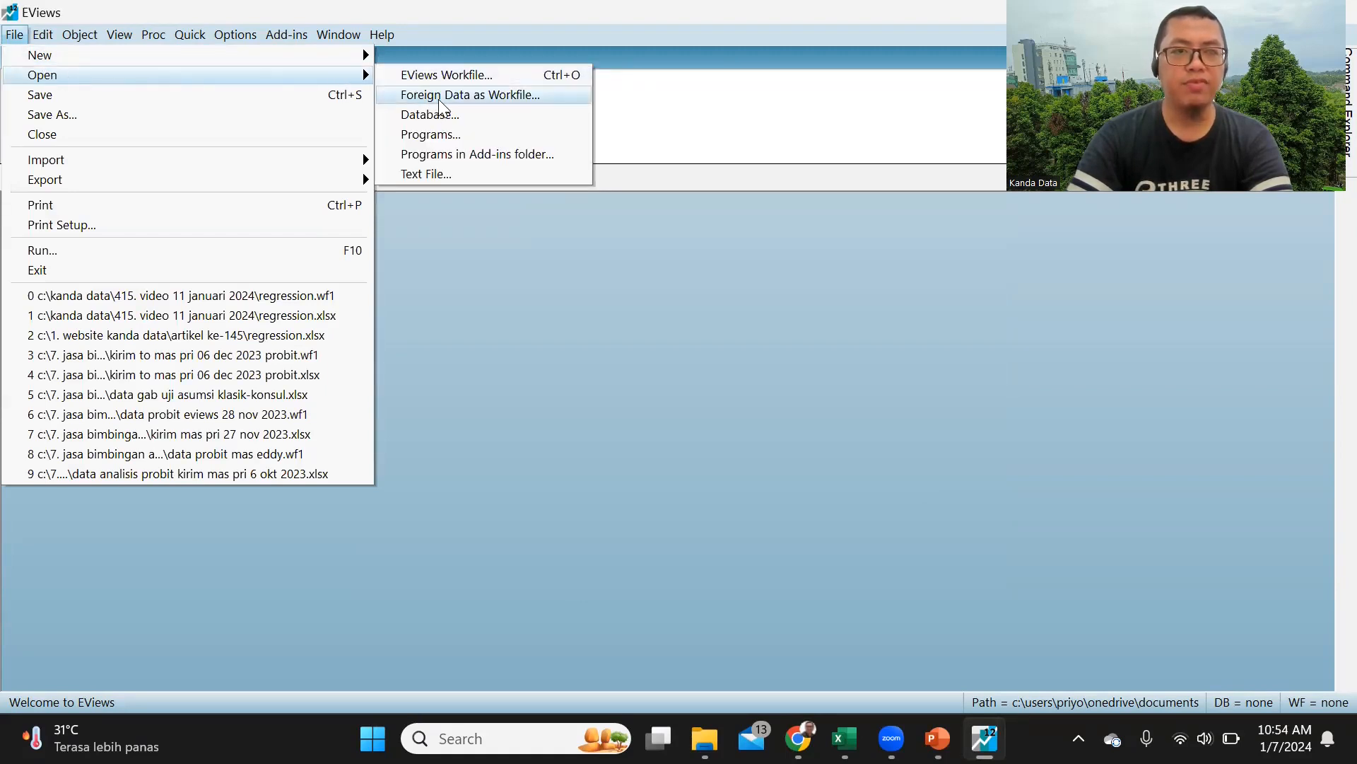
pyautogui.moveTo(260, 167)
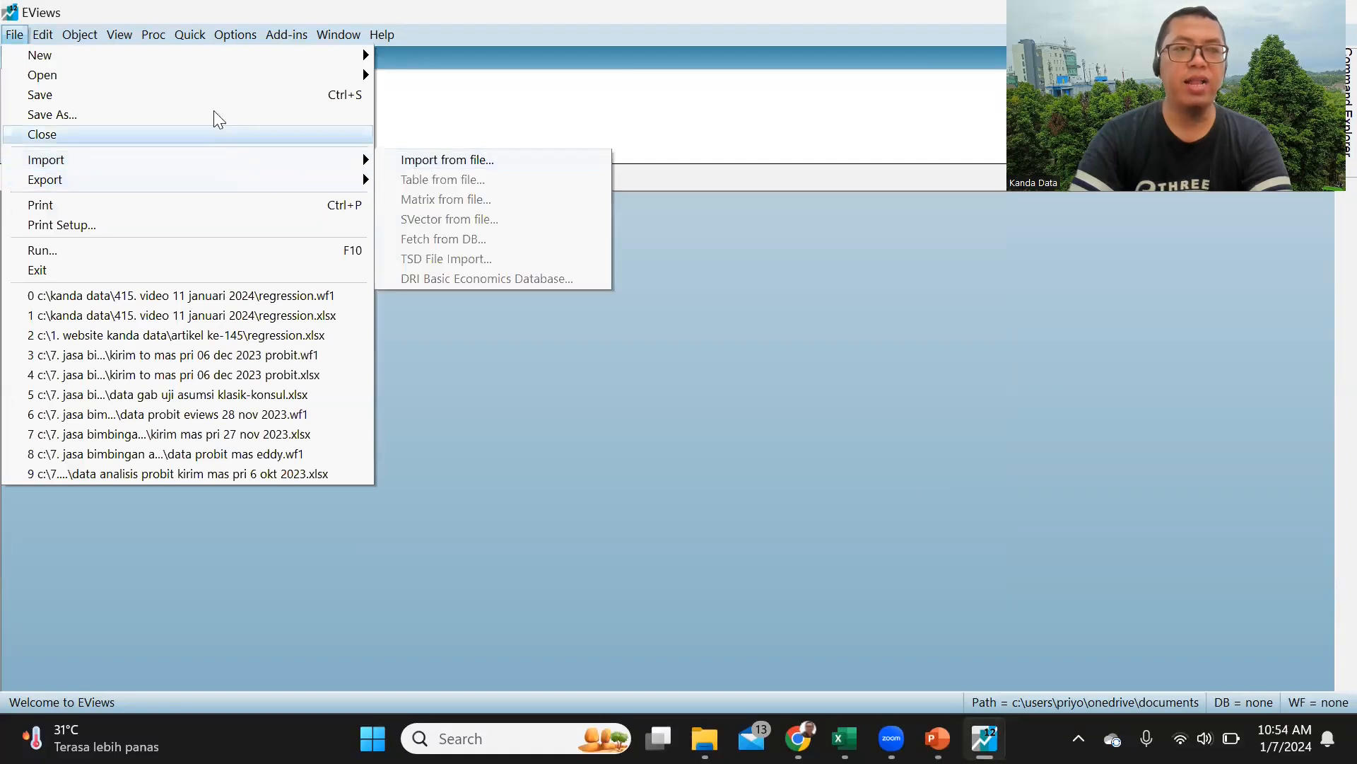
pyautogui.moveTo(221, 79)
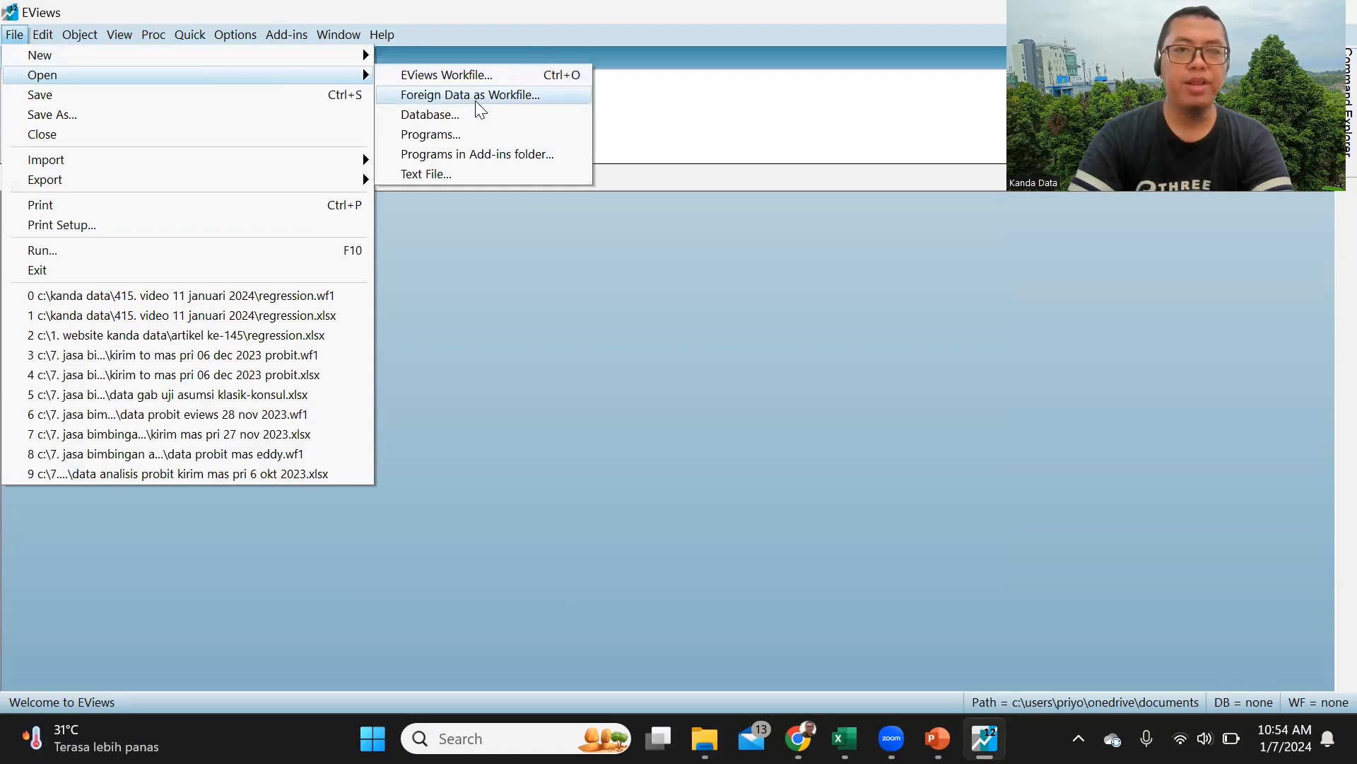
pyautogui.click(499, 106)
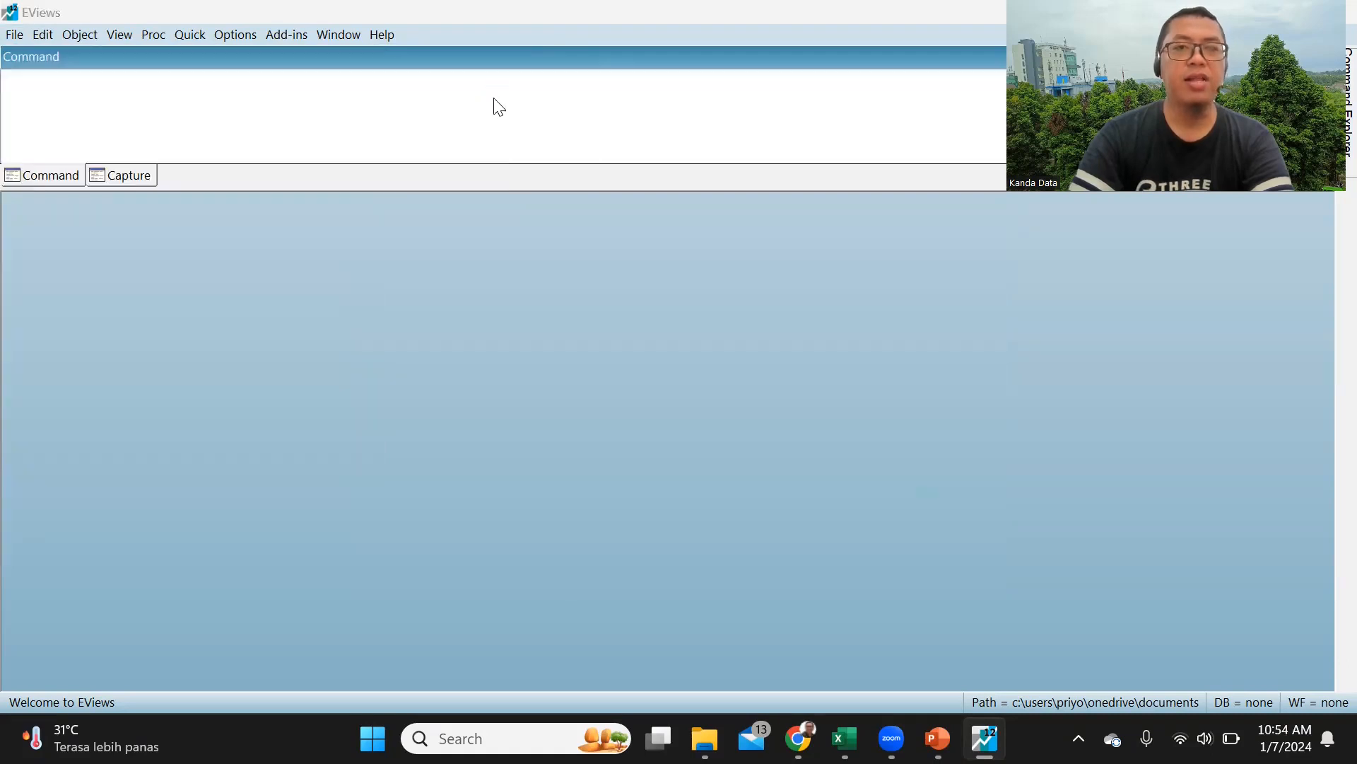
pyautogui.scroll(-2, 433, 349)
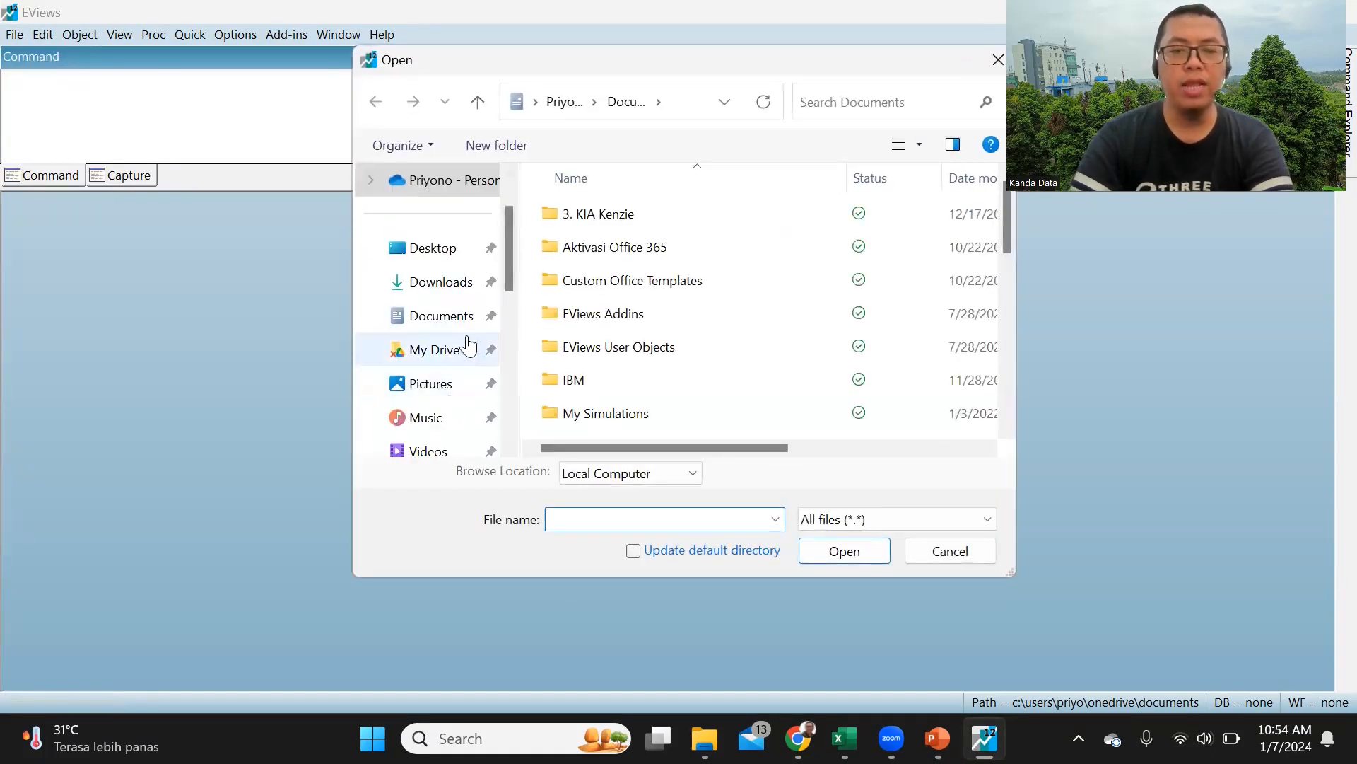
pyautogui.scroll(-4, 467, 351)
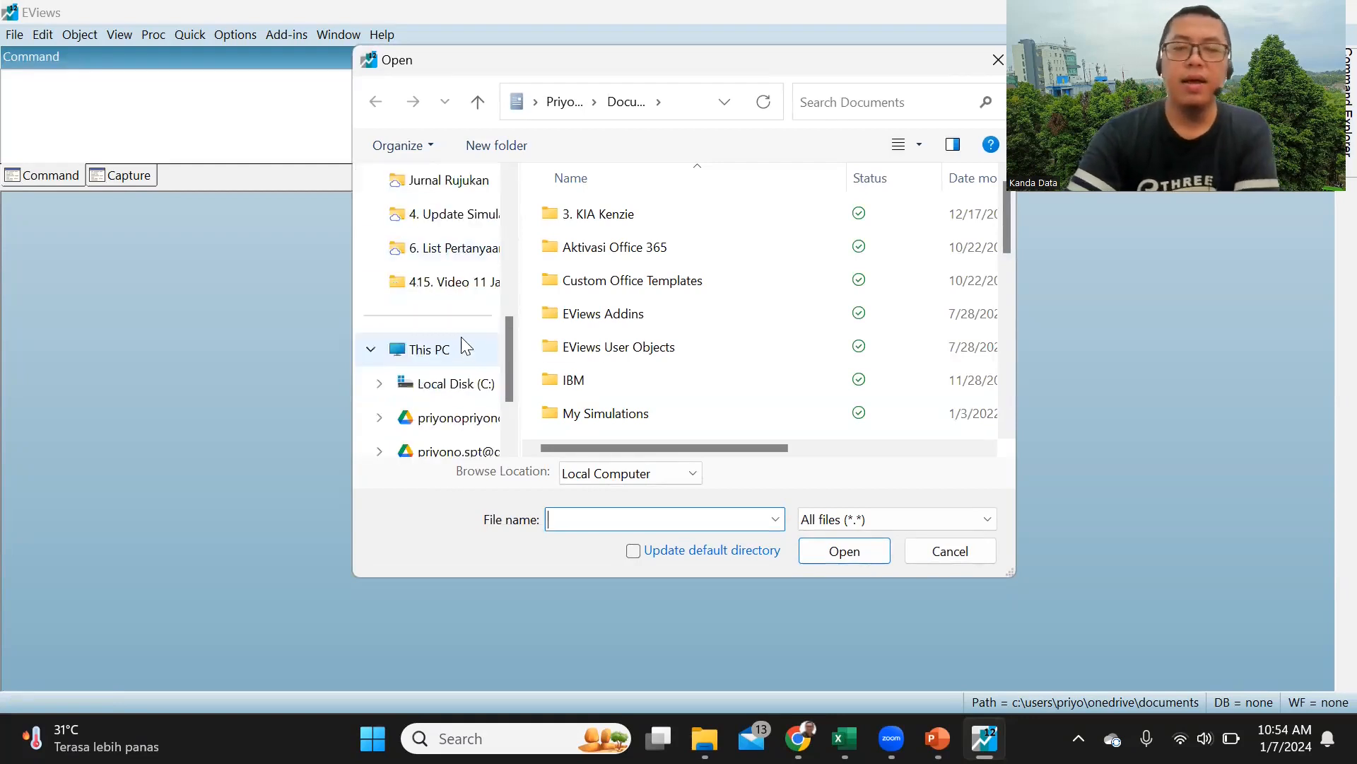
pyautogui.scroll(-2, 461, 335)
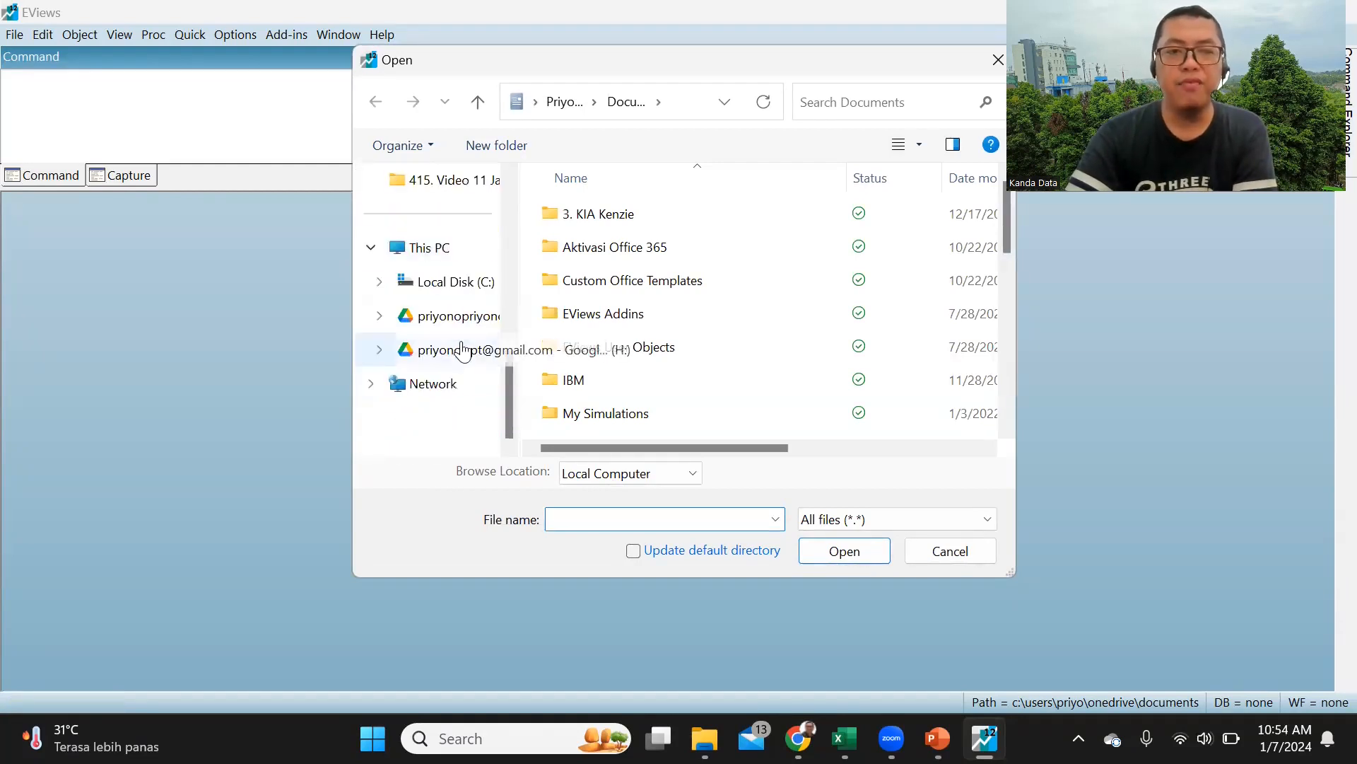
pyautogui.click(464, 285)
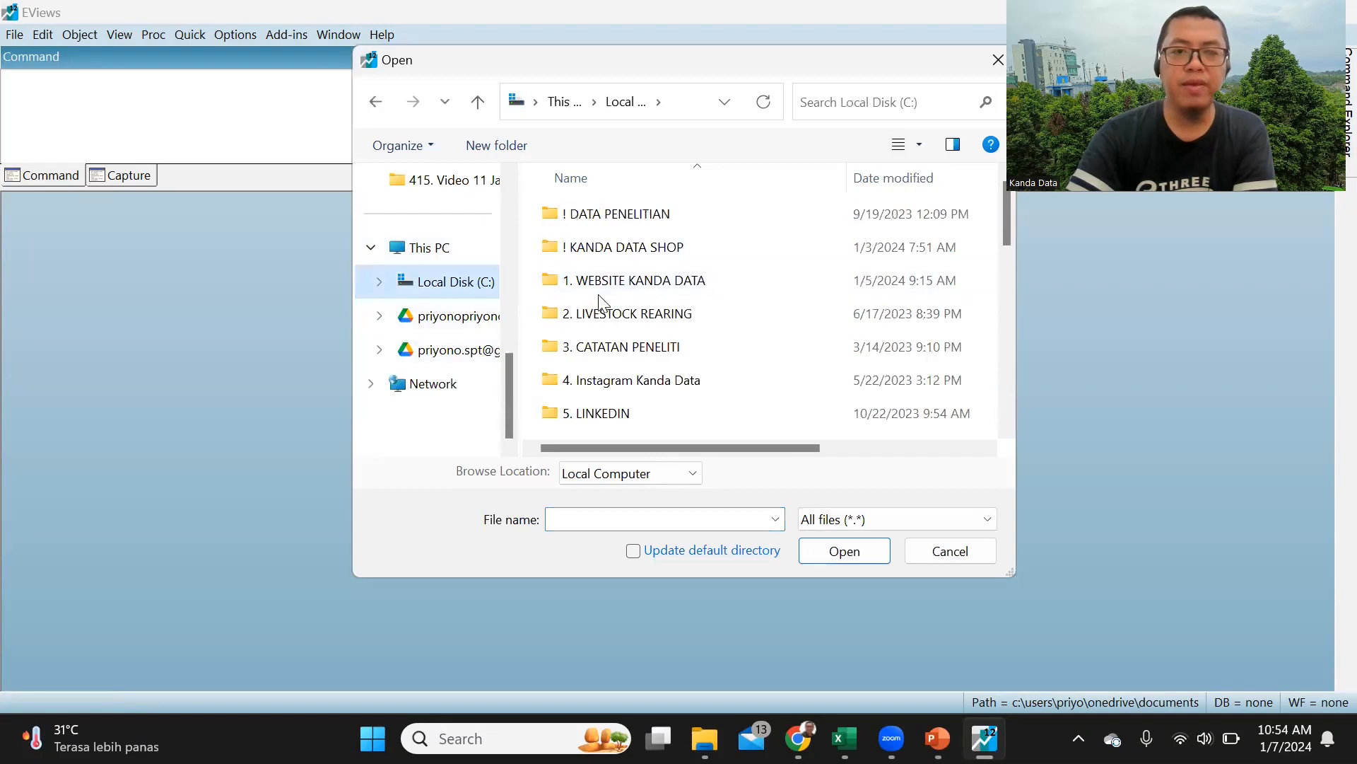
# Step: Open the Regression Excel file from the "416. Video 15 Januari 2024" folder inside Kanda Data
pyautogui.scroll(-1, 601, 304)
pyautogui.scroll(-2, 601, 305)
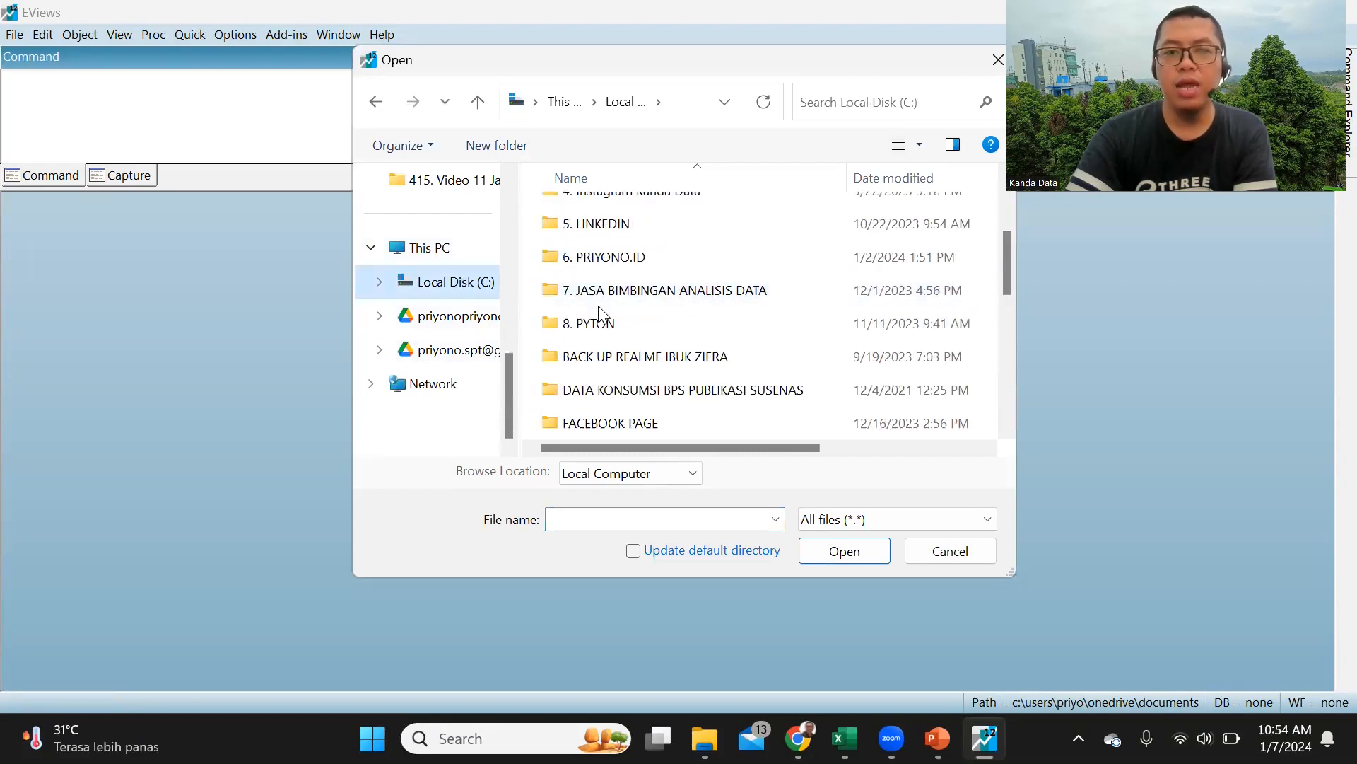
pyautogui.scroll(-1, 602, 340)
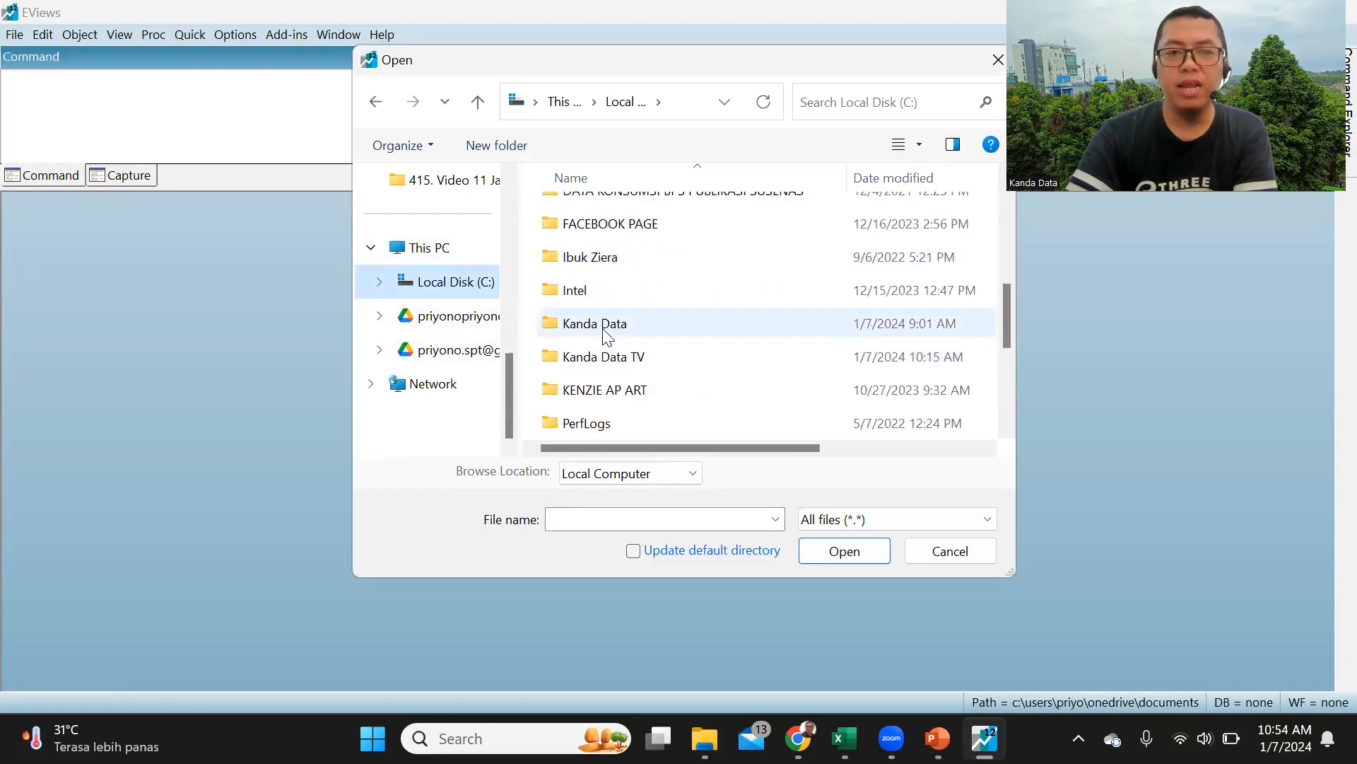
pyautogui.doubleClick(604, 324)
pyautogui.scroll(-1, 605, 311)
pyautogui.scroll(-2, 602, 314)
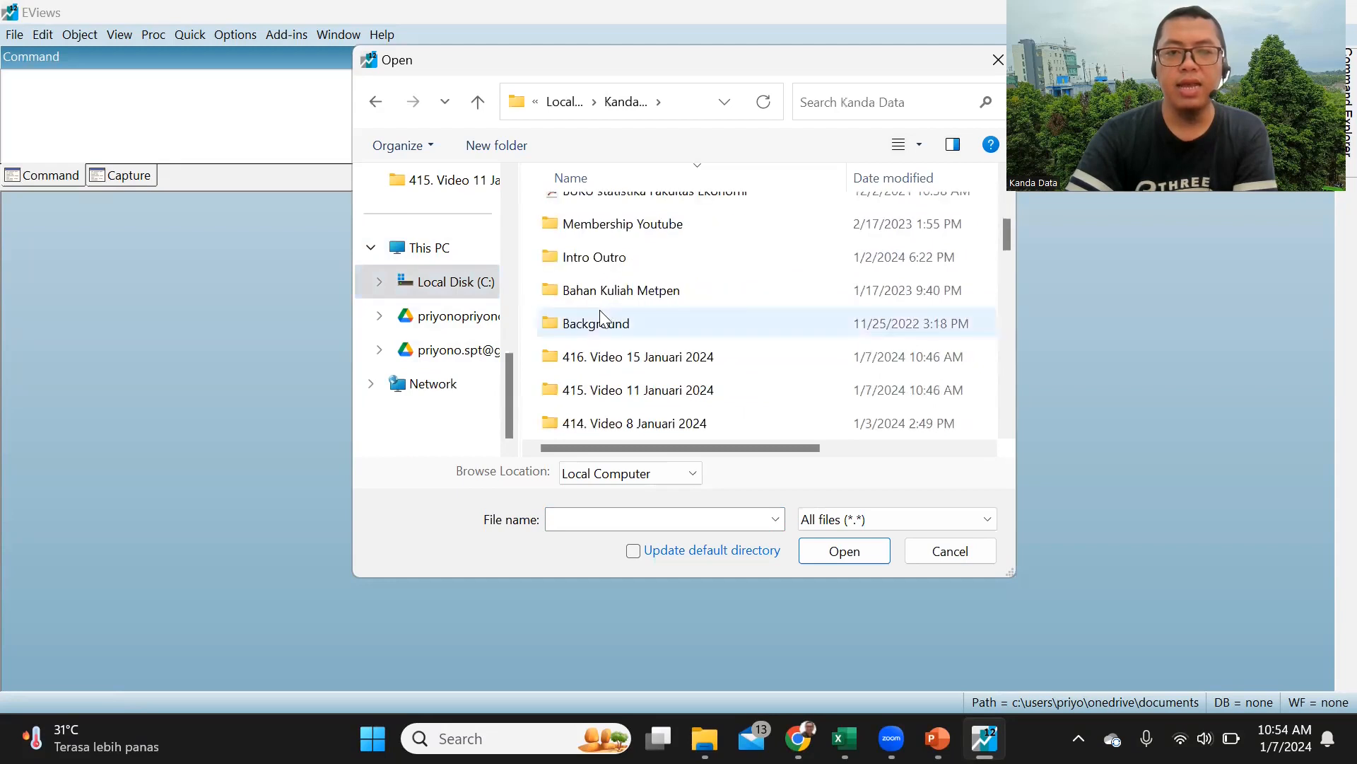
pyautogui.doubleClick(617, 354)
pyautogui.click(621, 254)
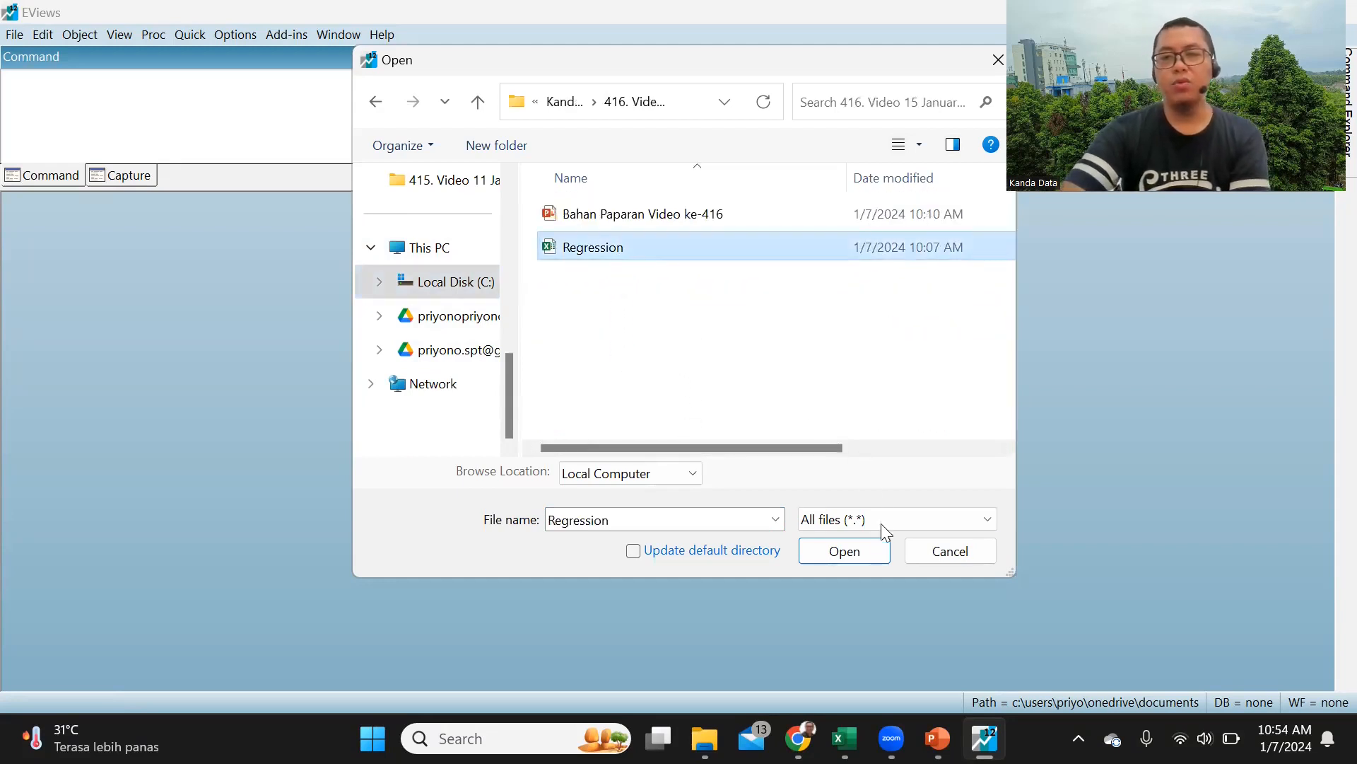
pyautogui.click(870, 547)
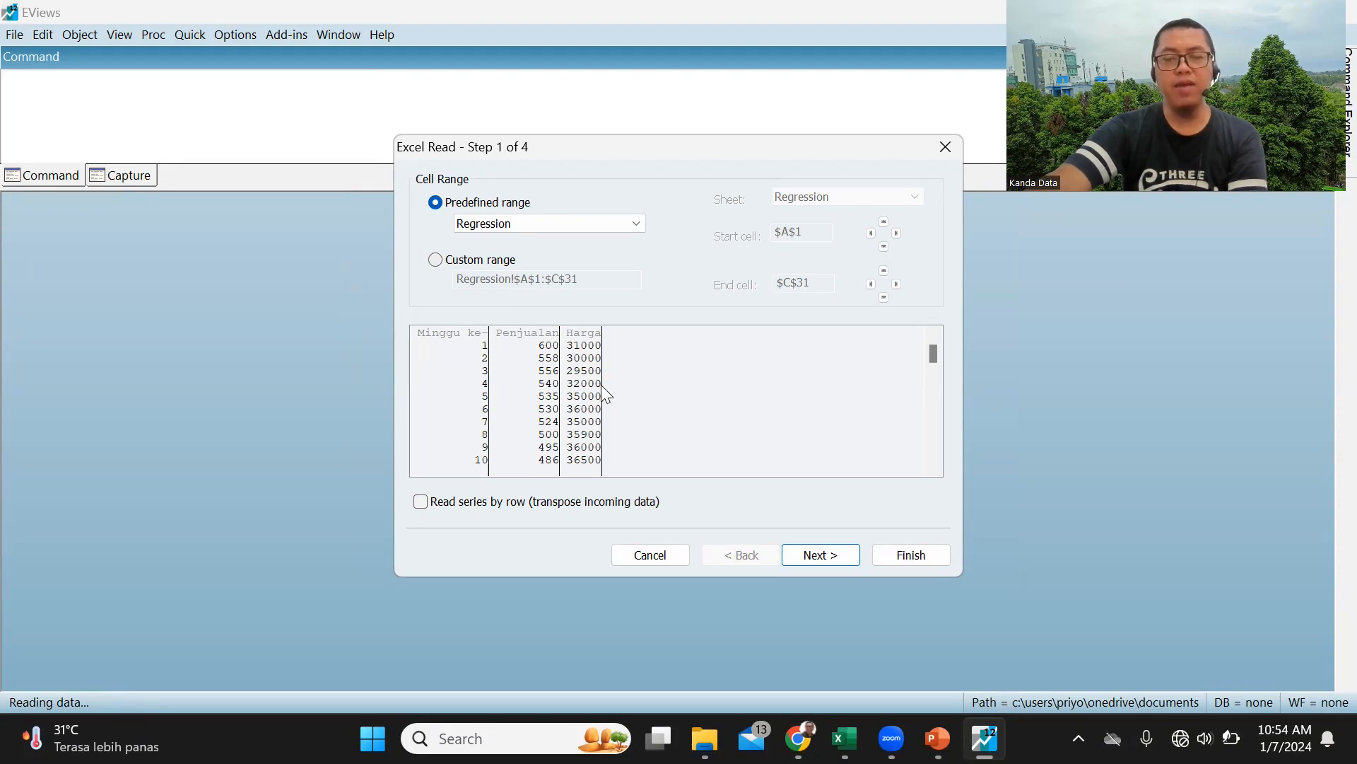
# Step: Import the predefined Regression range with default settings into a new unstructured/undated workfile, without linking the series to the external source
pyautogui.click(824, 555)
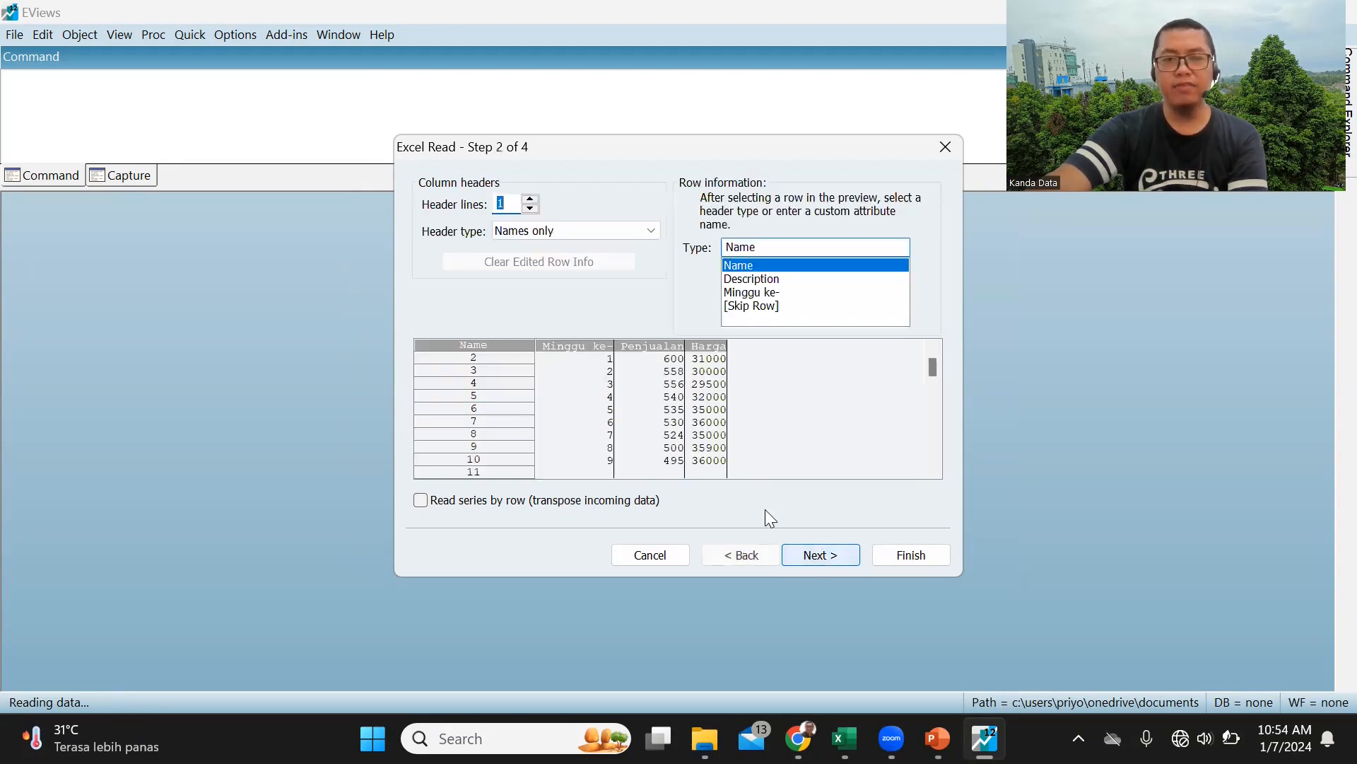
pyautogui.click(820, 555)
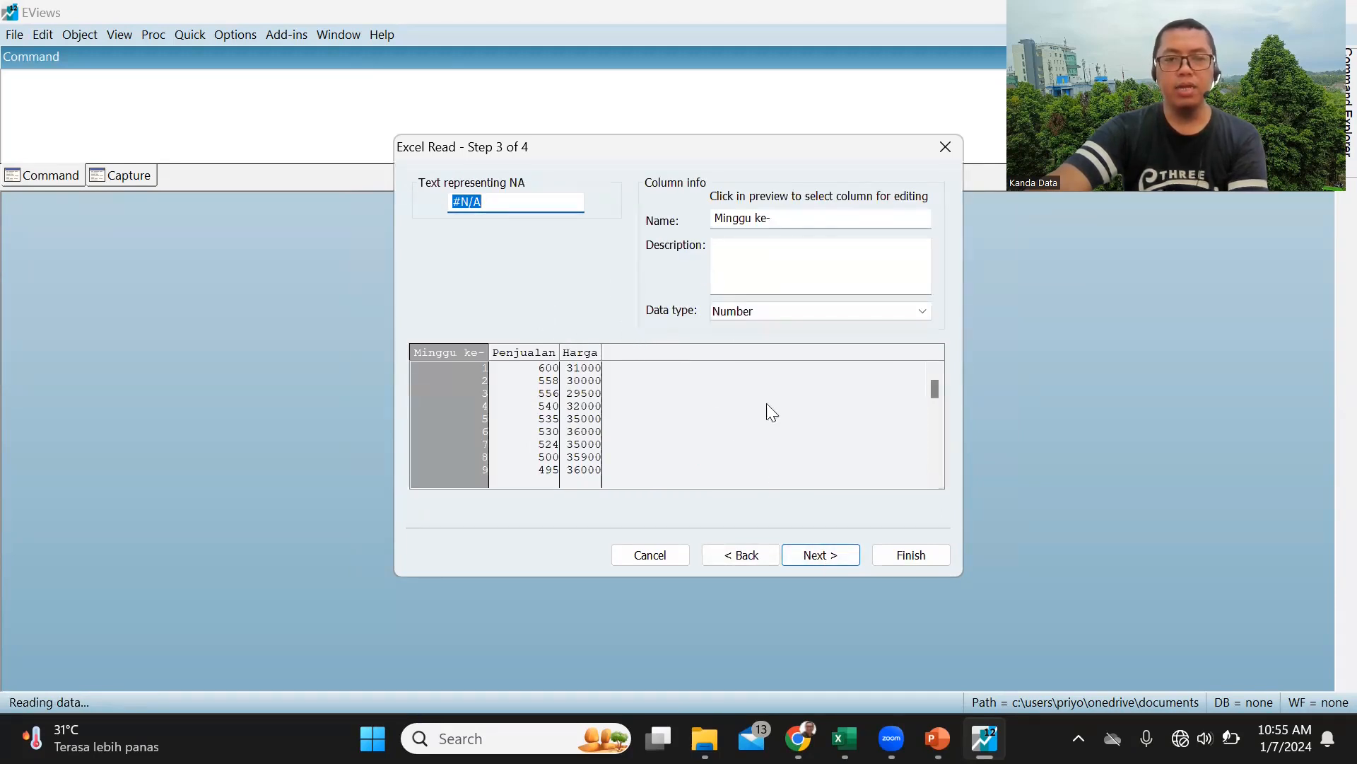
pyautogui.click(835, 557)
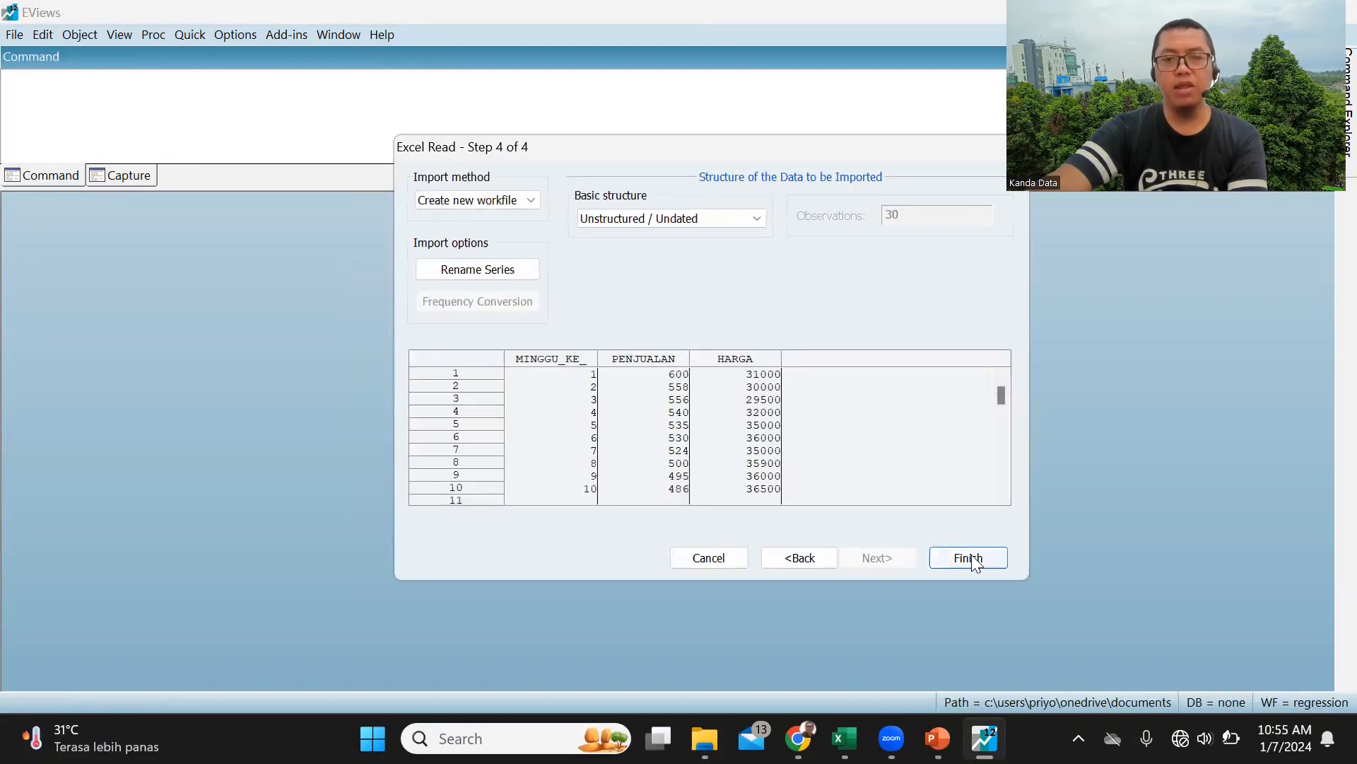
pyautogui.click(971, 555)
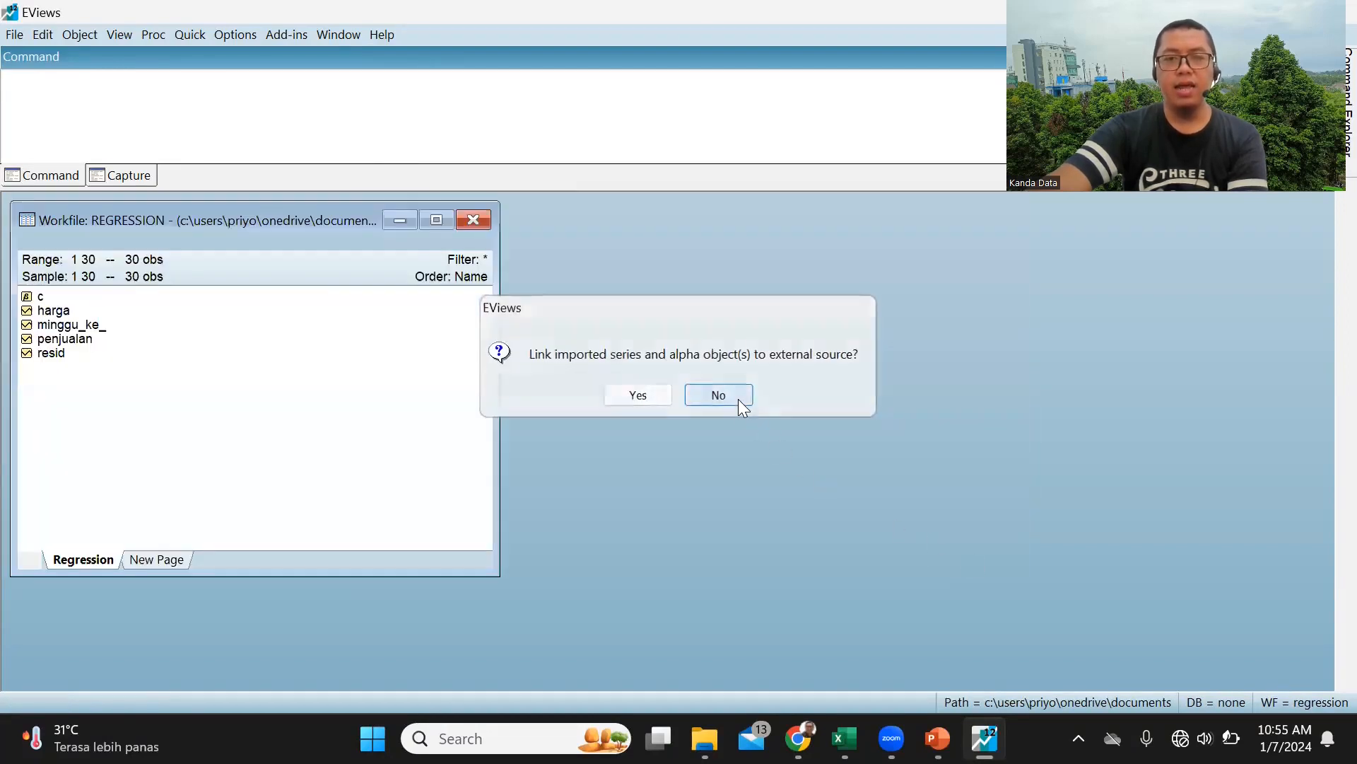
pyautogui.click(738, 398)
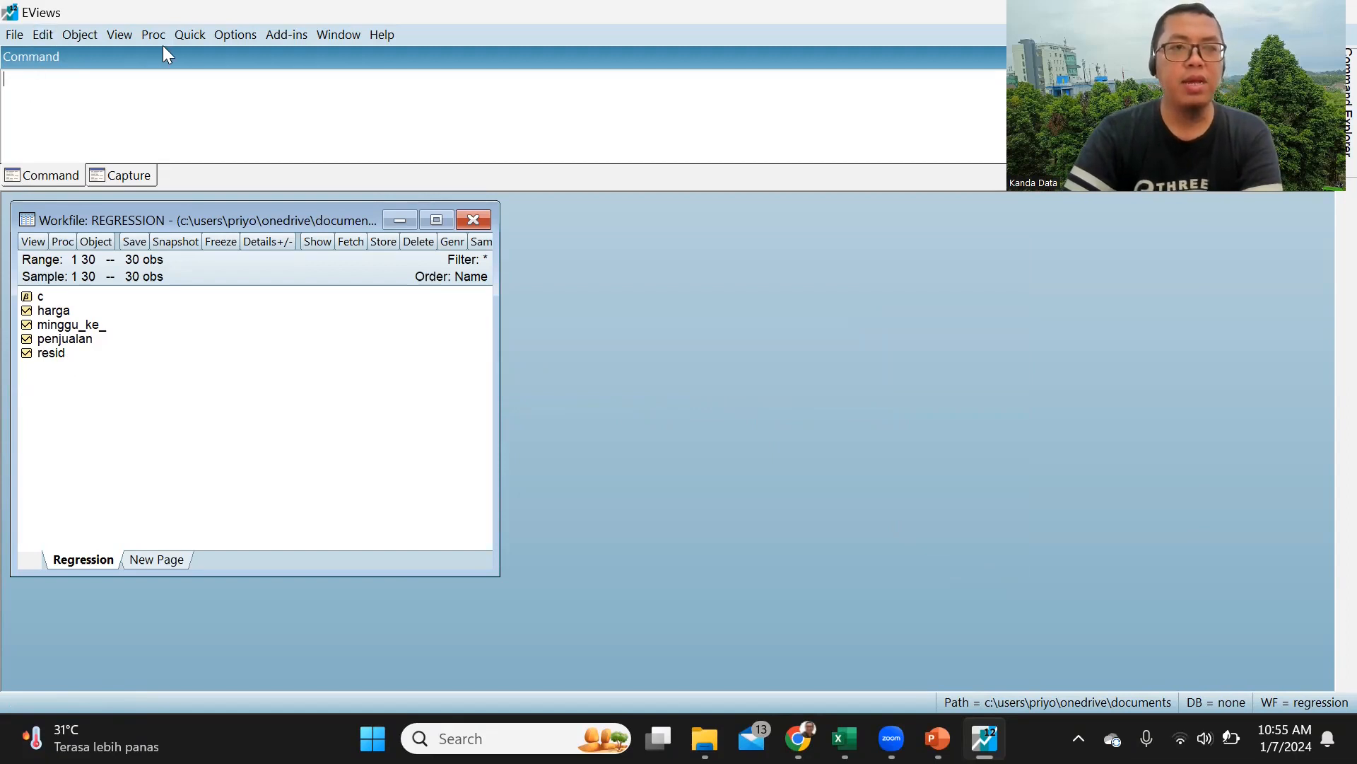
# Step: Begin a new equation estimation with LS - Least Squares (NLS and ARMA) as the method
pyautogui.click(196, 37)
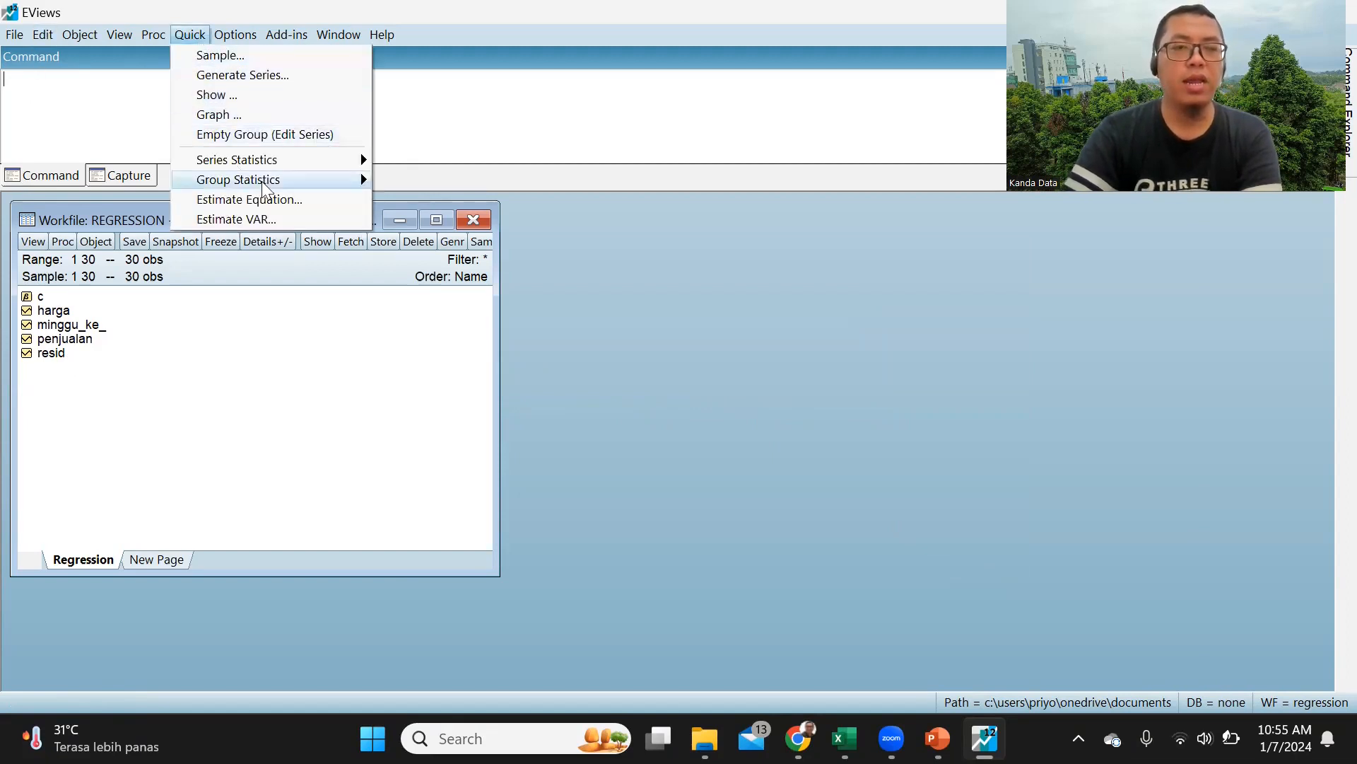
pyautogui.click(322, 199)
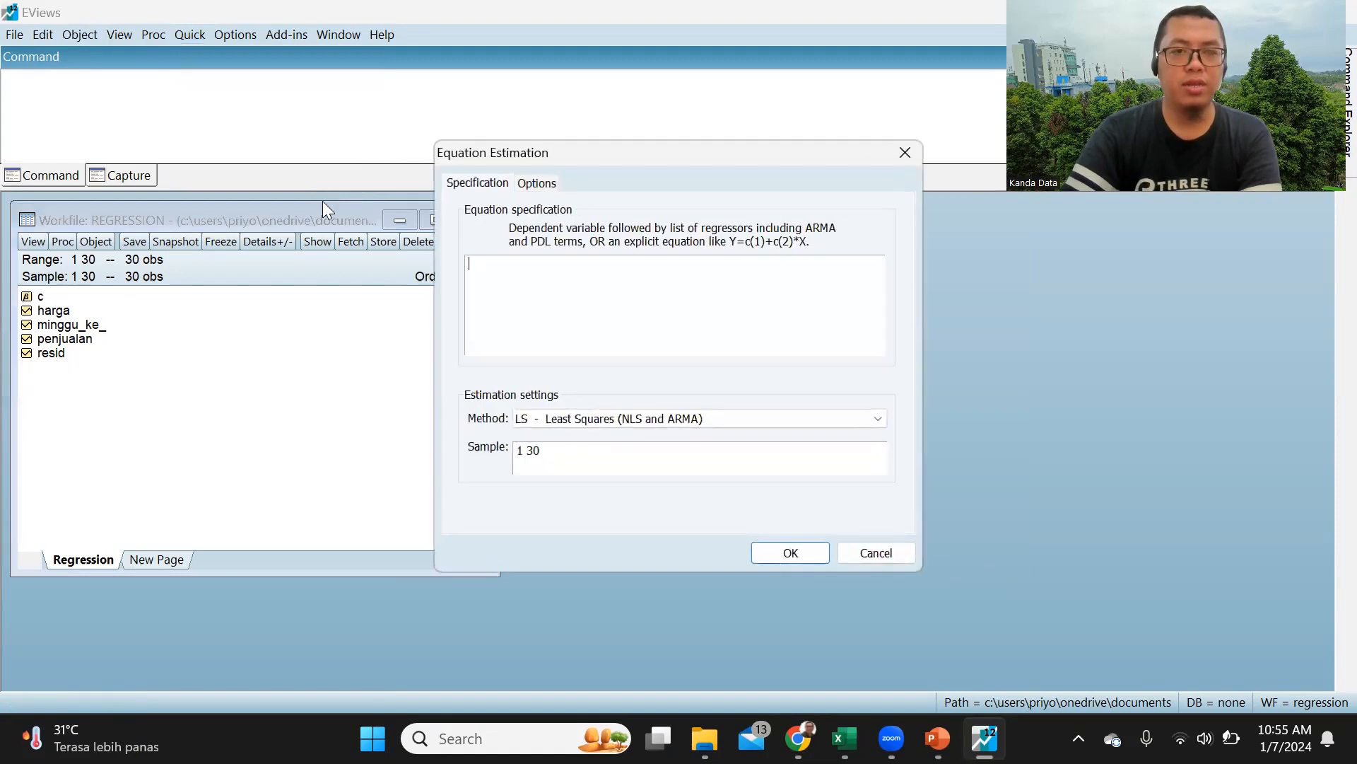
pyautogui.click(812, 422)
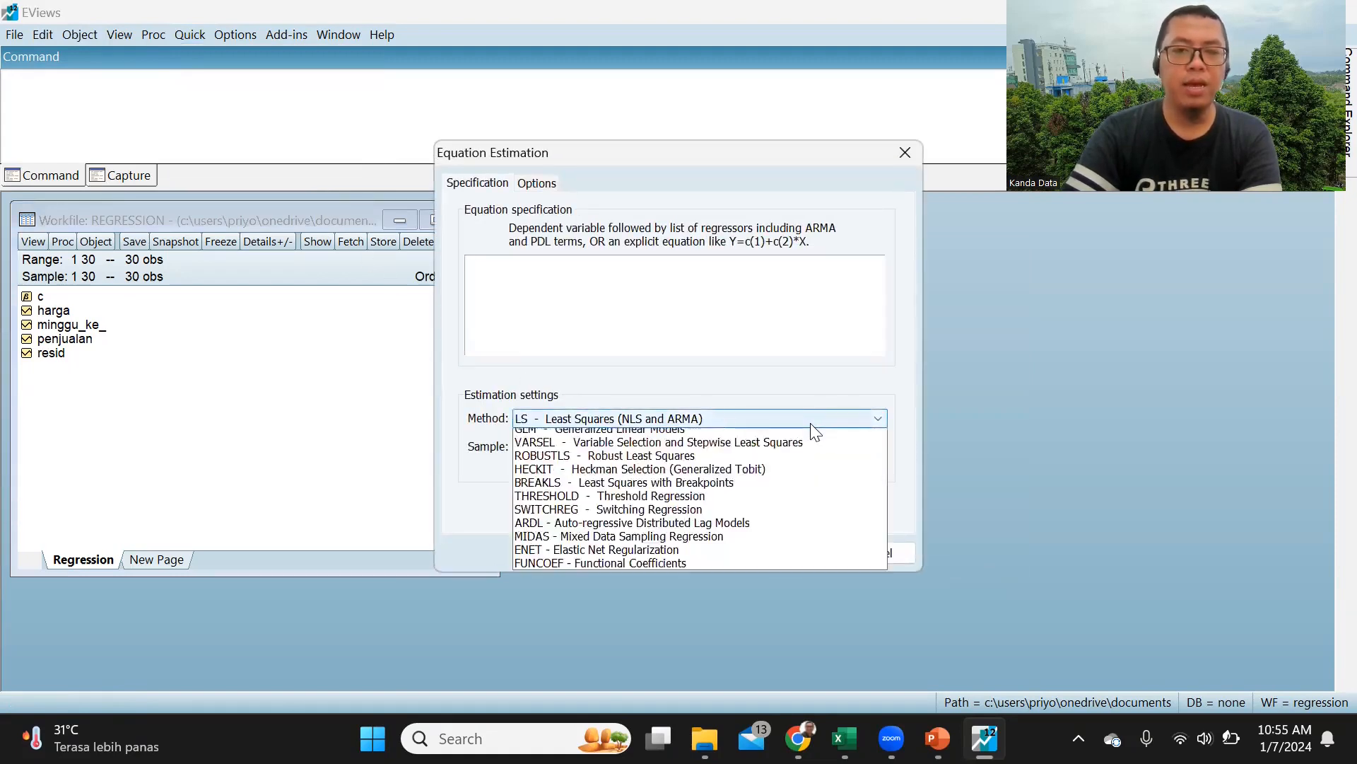
pyautogui.click(698, 438)
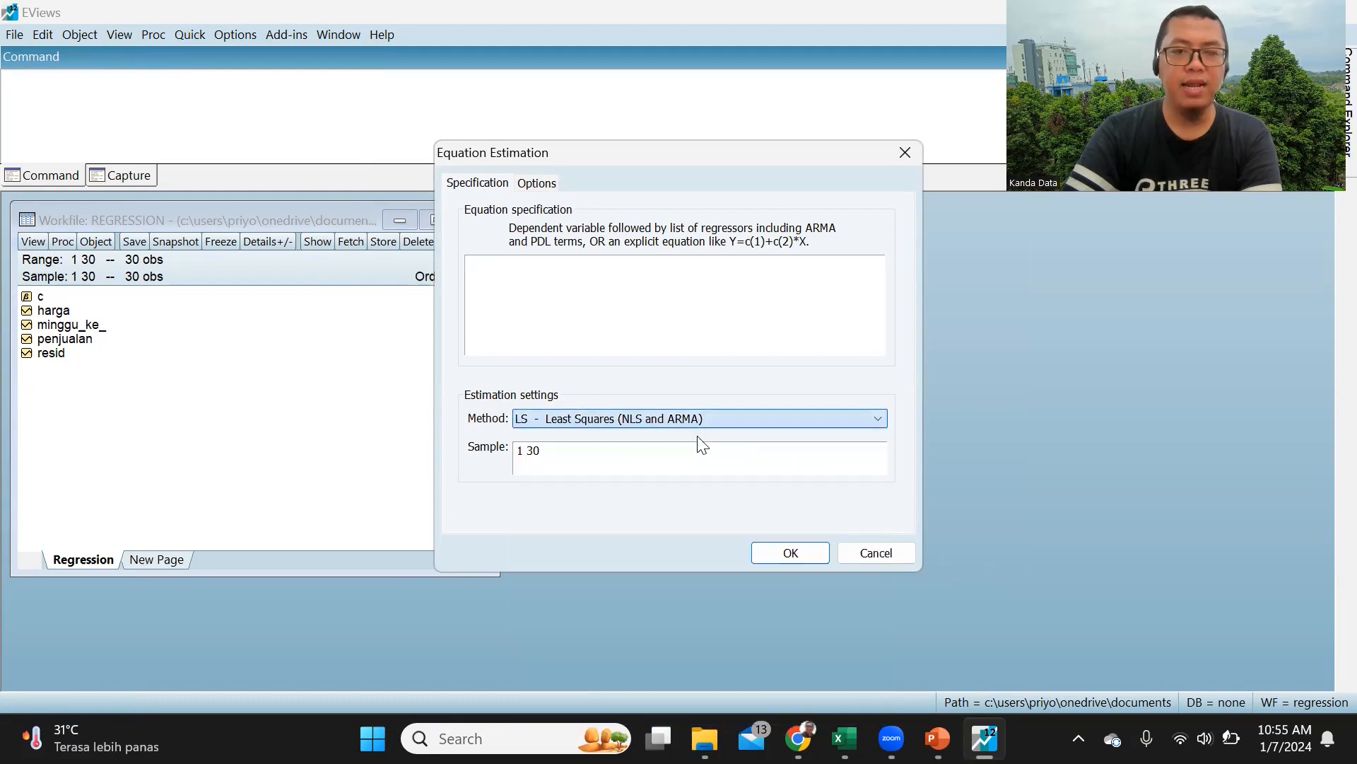
# Step: Specify the equation as "penjualan c harga" and estimate it over sample 1 30
pyautogui.click(538, 268)
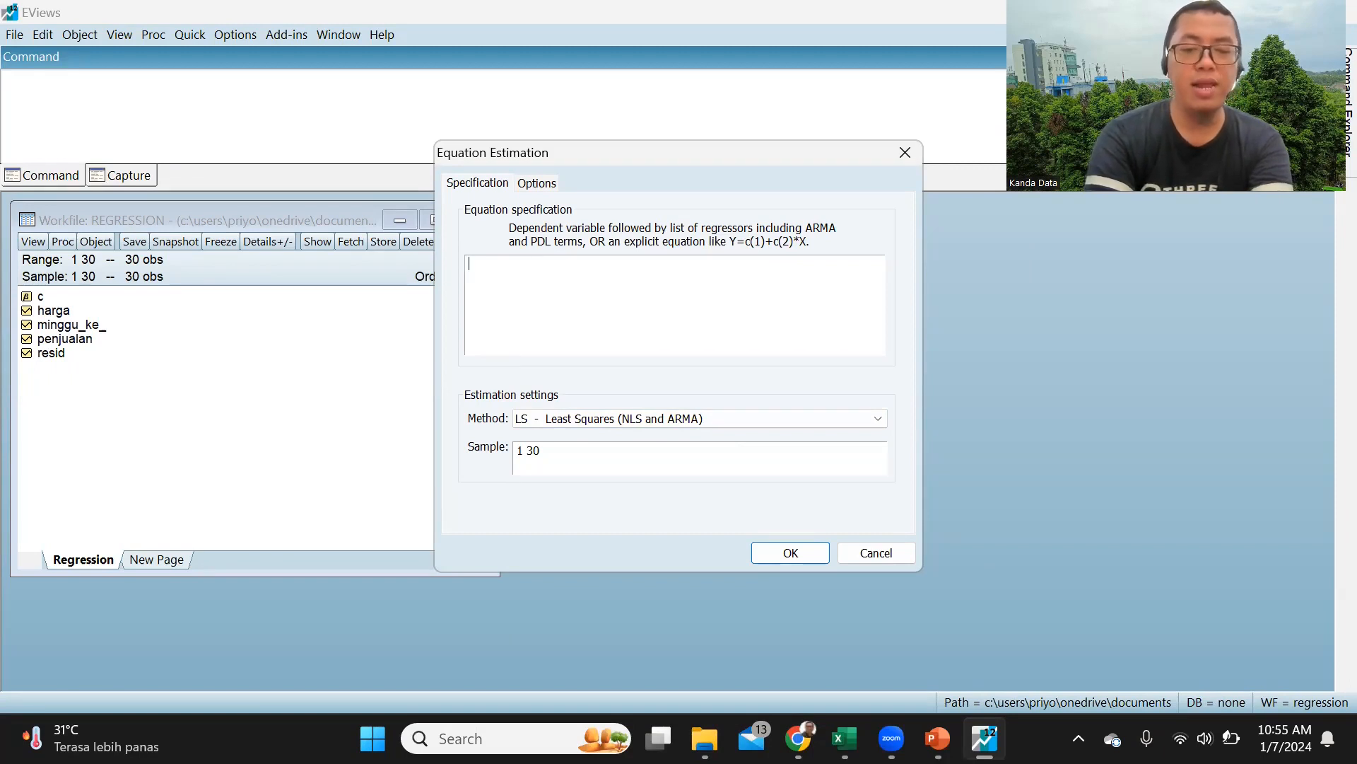
pyautogui.write('penju')
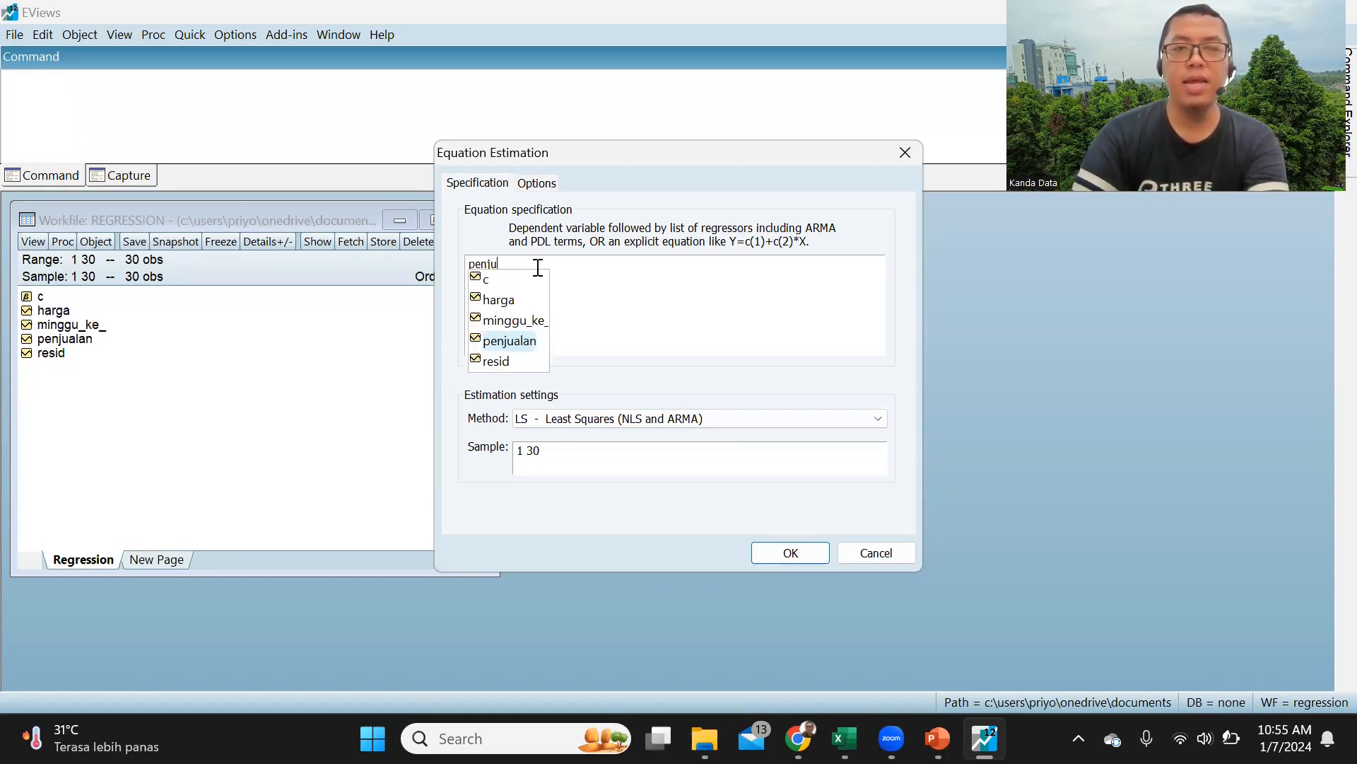
pyautogui.click(517, 343)
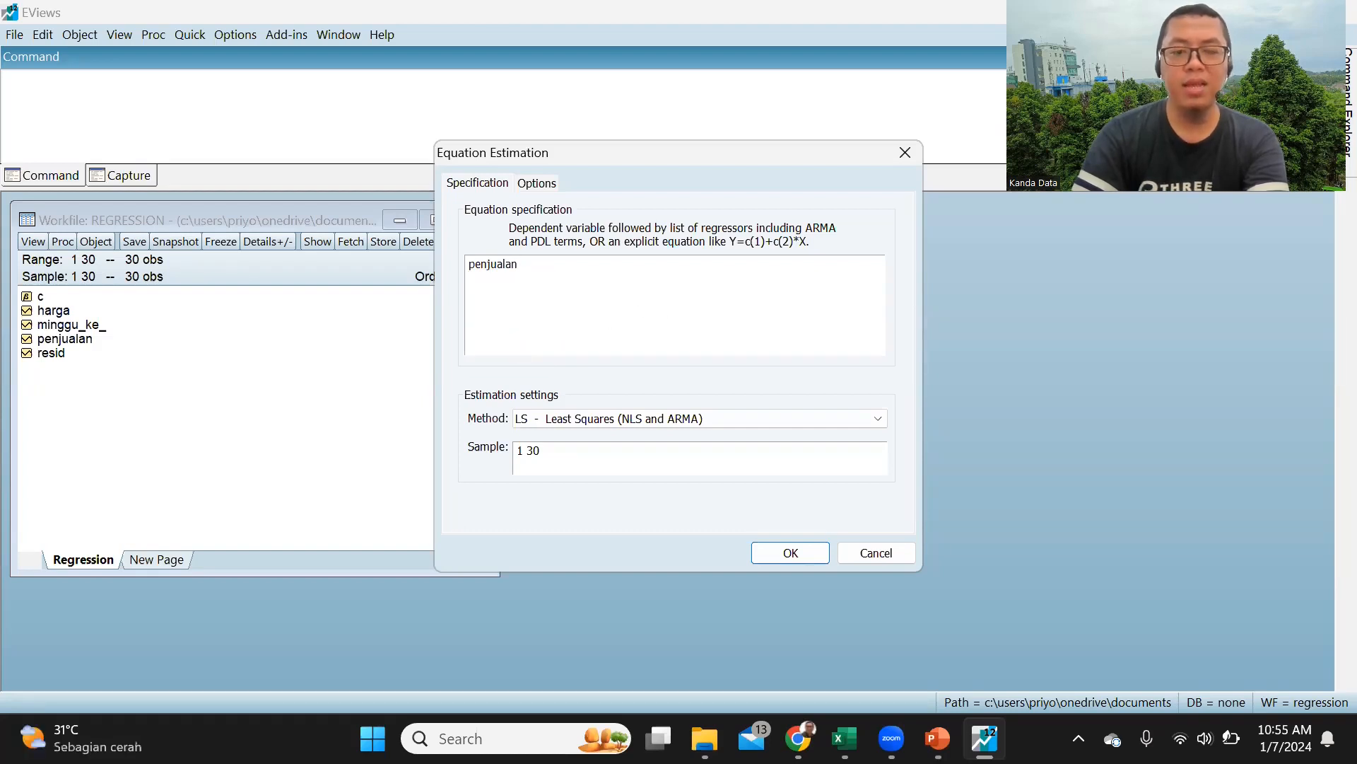
pyautogui.write('c ')
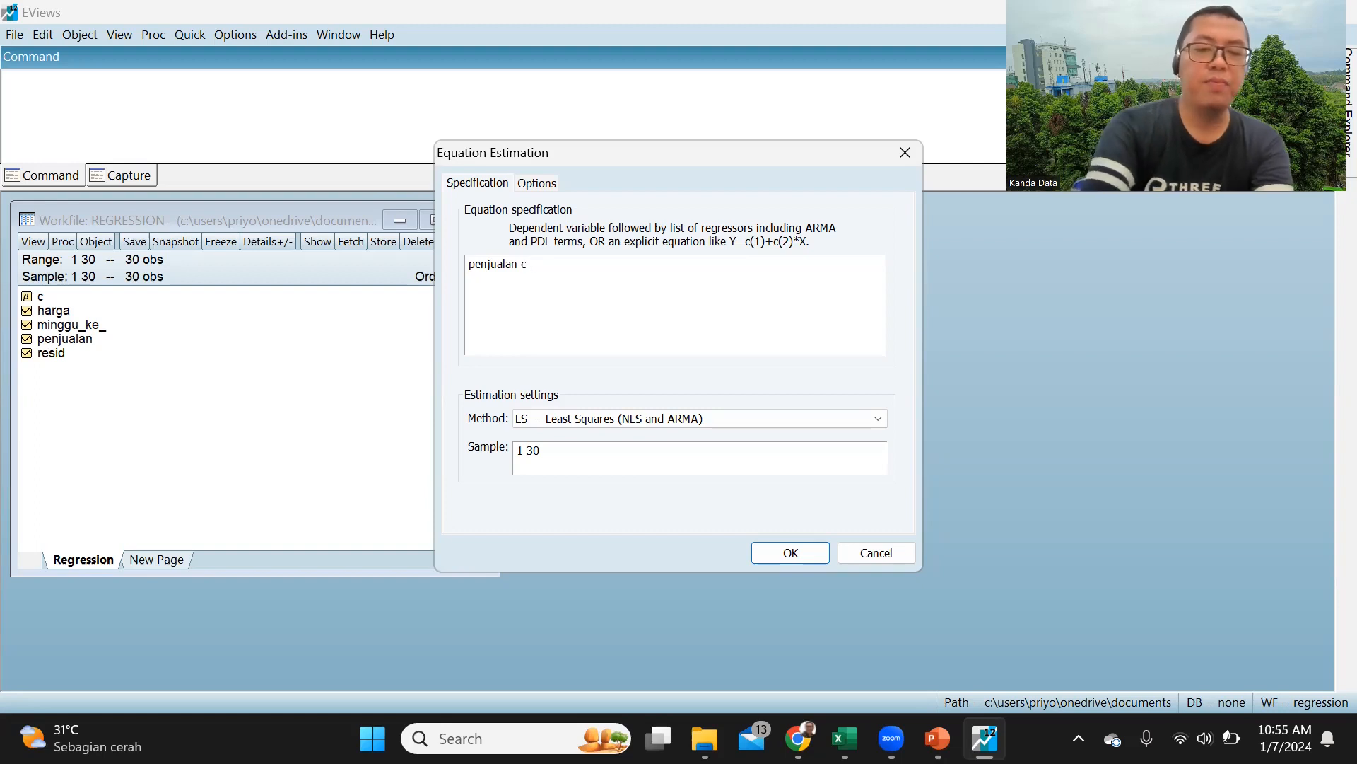
pyautogui.write('harga')
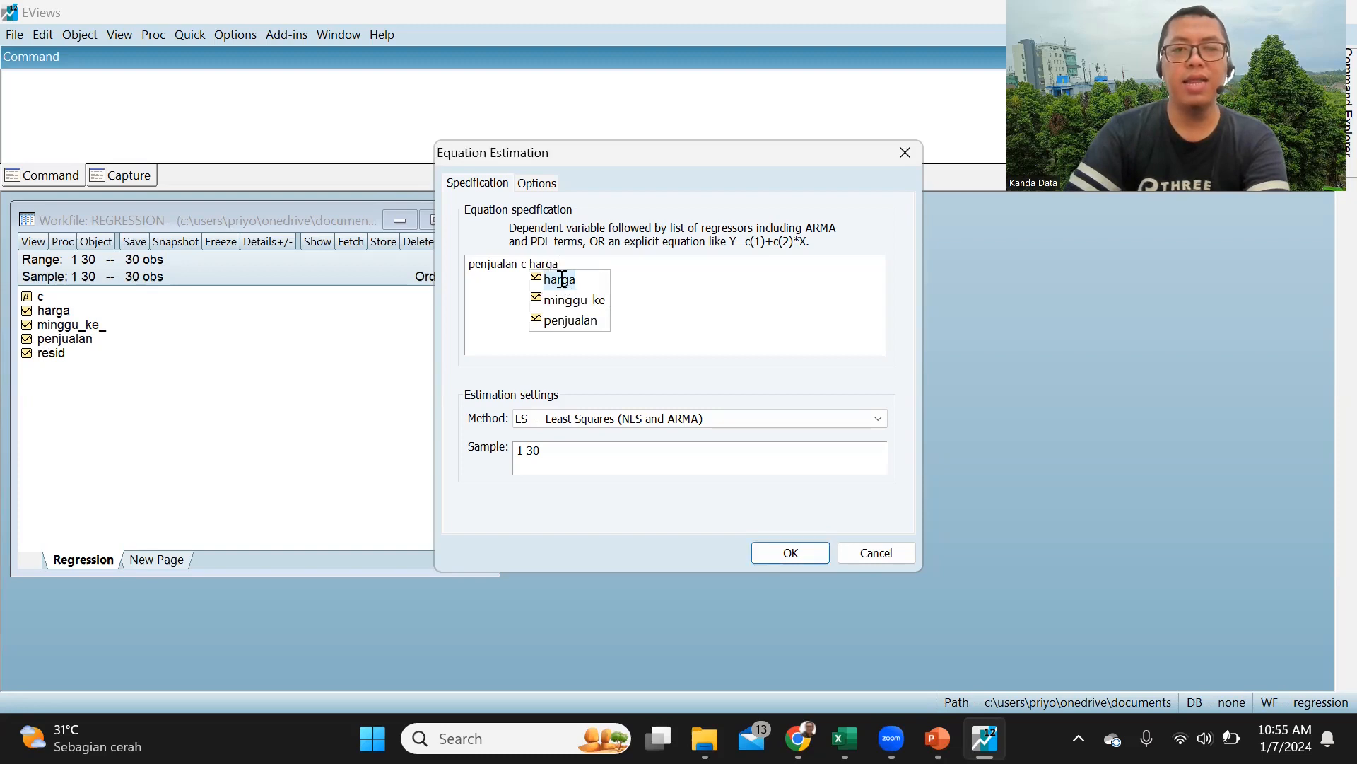
pyautogui.click(559, 280)
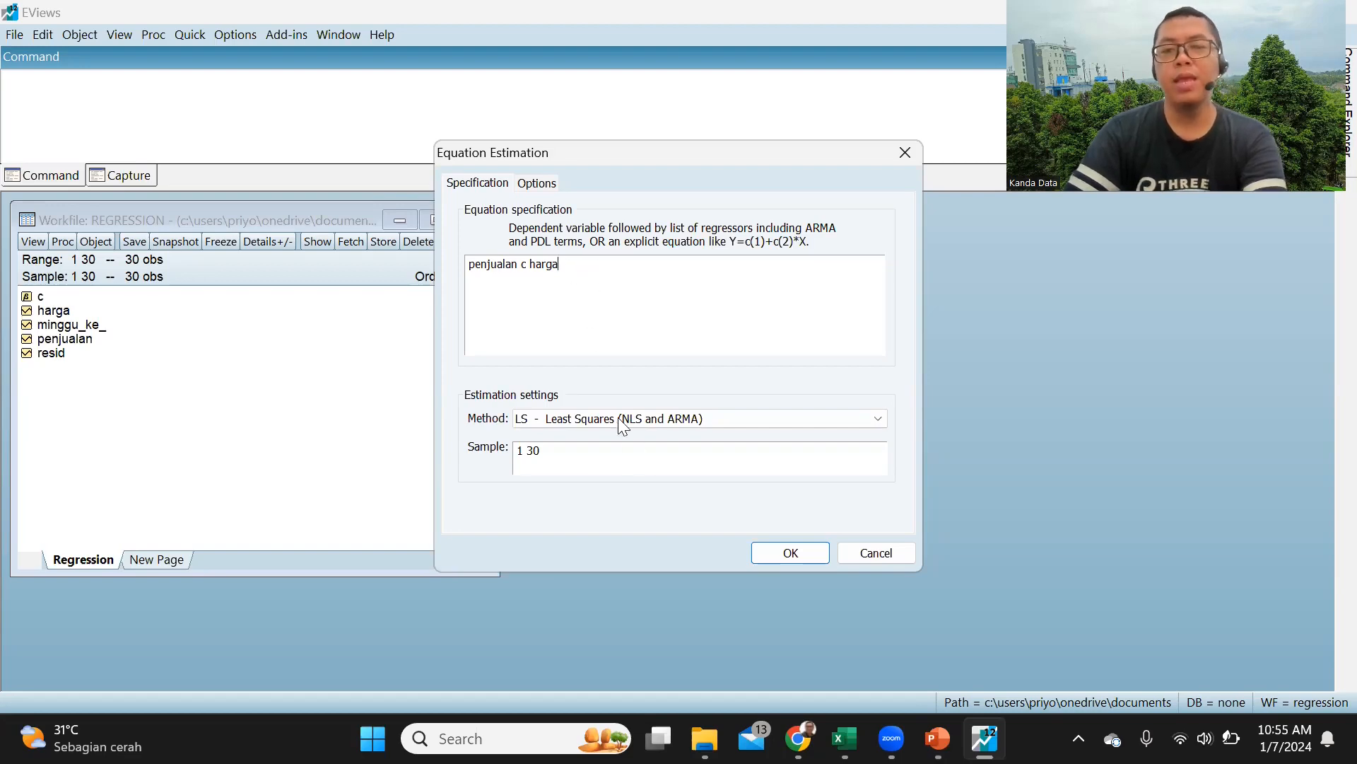
pyautogui.click(759, 550)
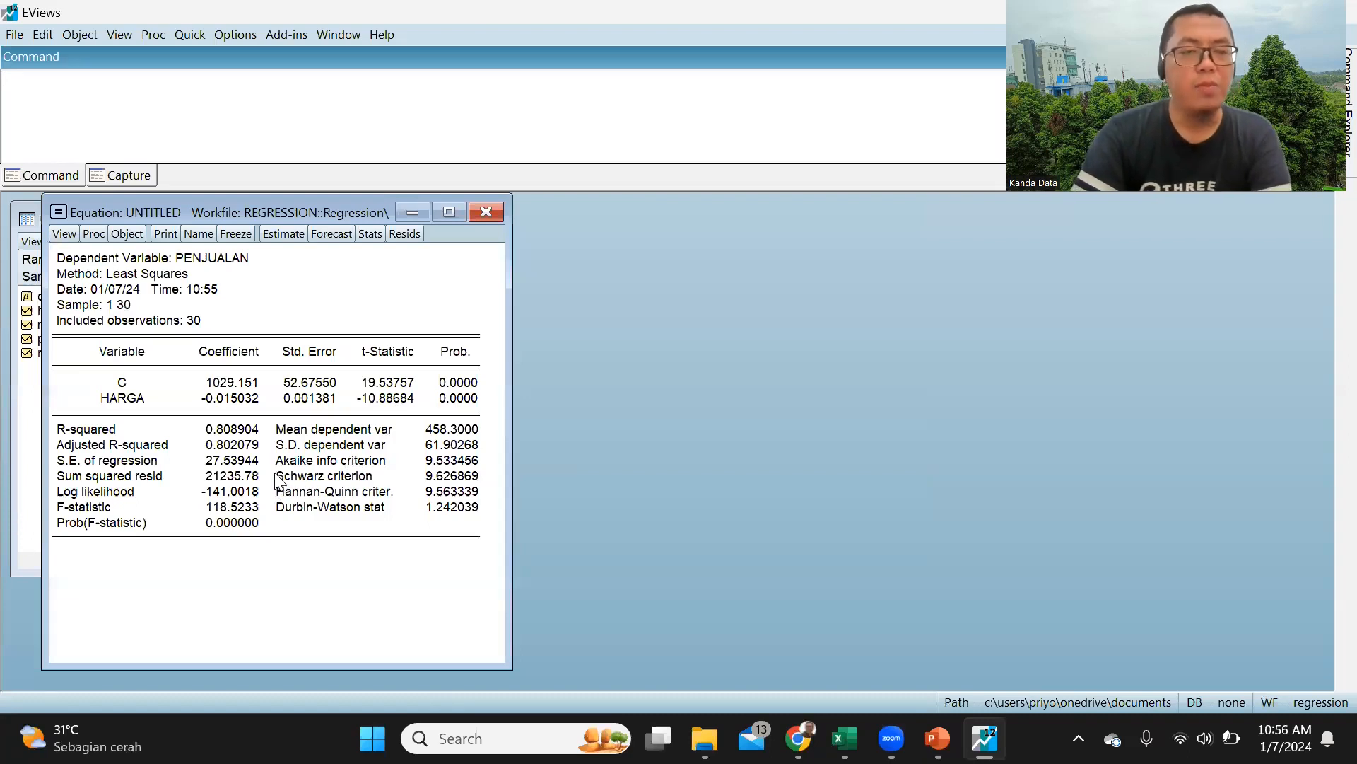
# Step: Run the Histogram - Normality Test on the equation's residuals and maximize the result window
pyautogui.click(64, 235)
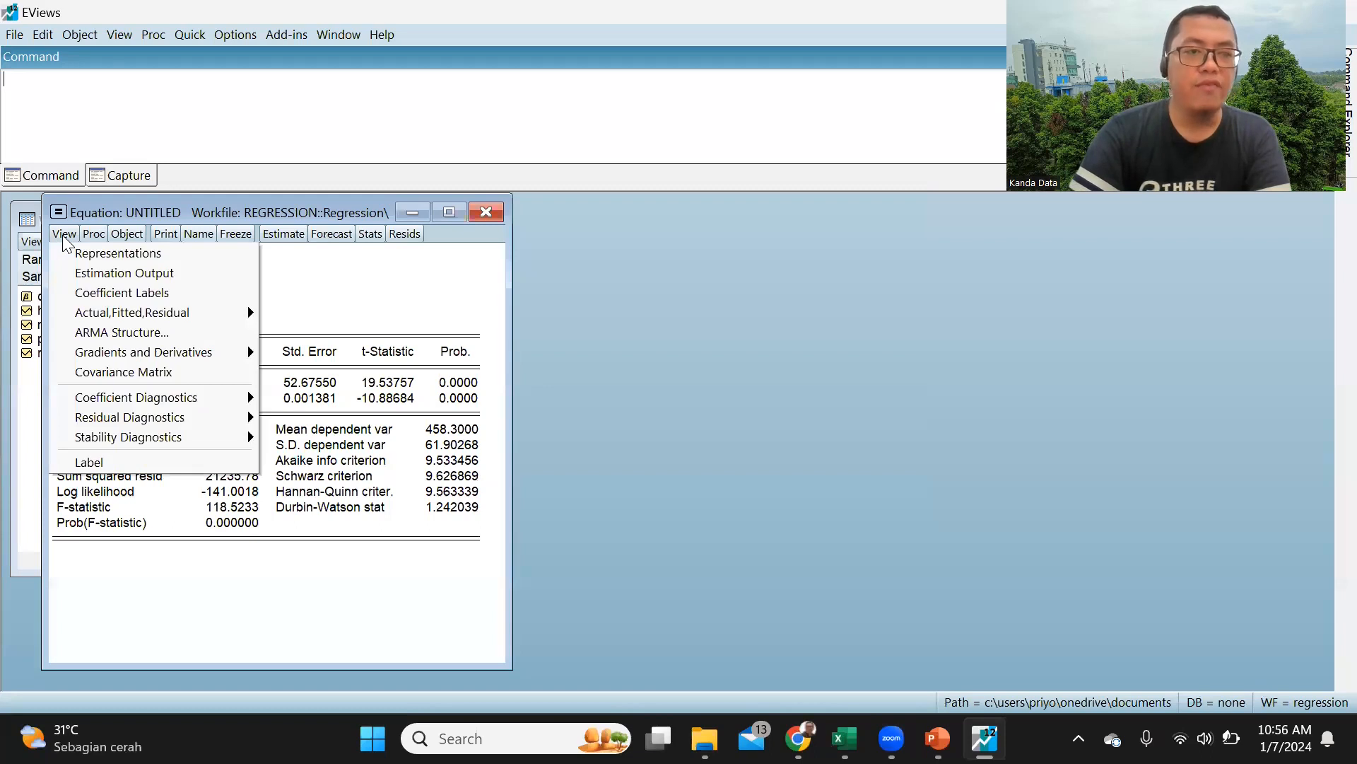
pyautogui.moveTo(156, 422)
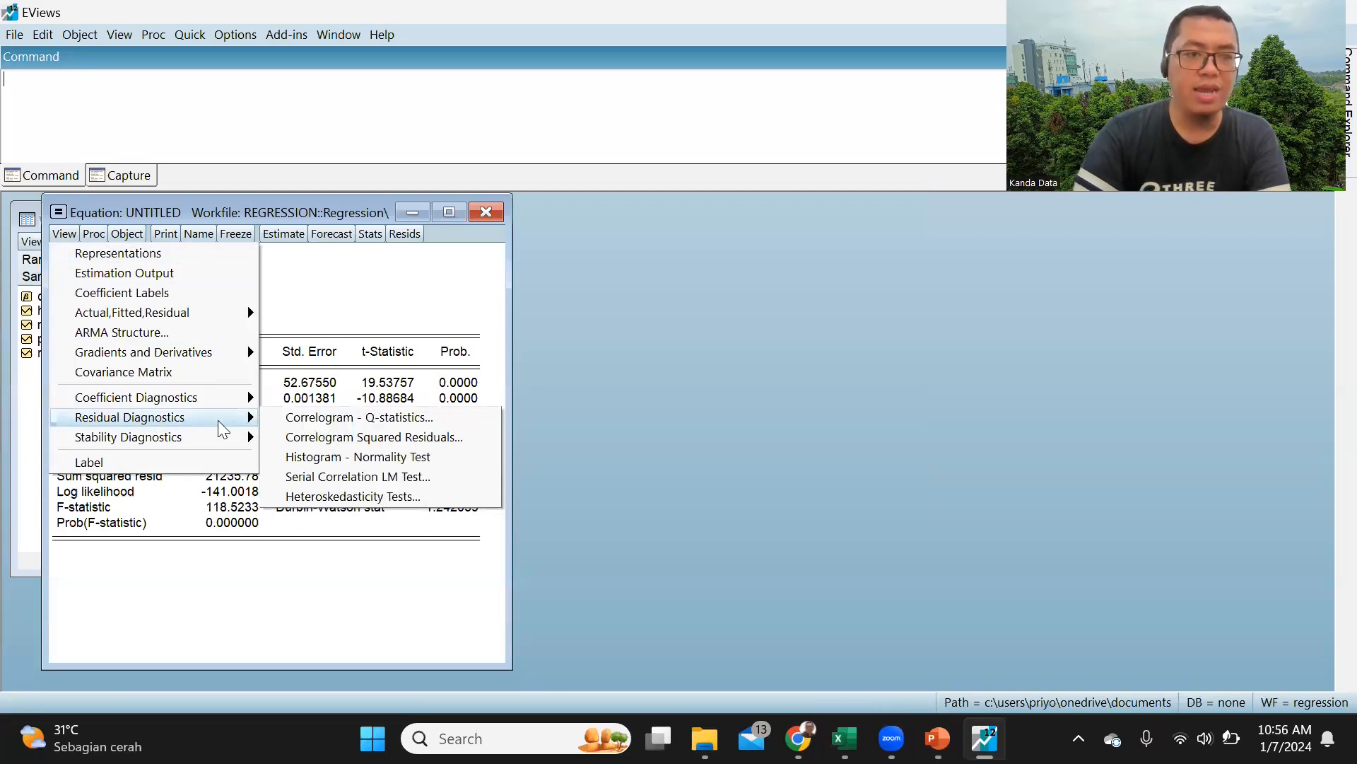
pyautogui.click(390, 465)
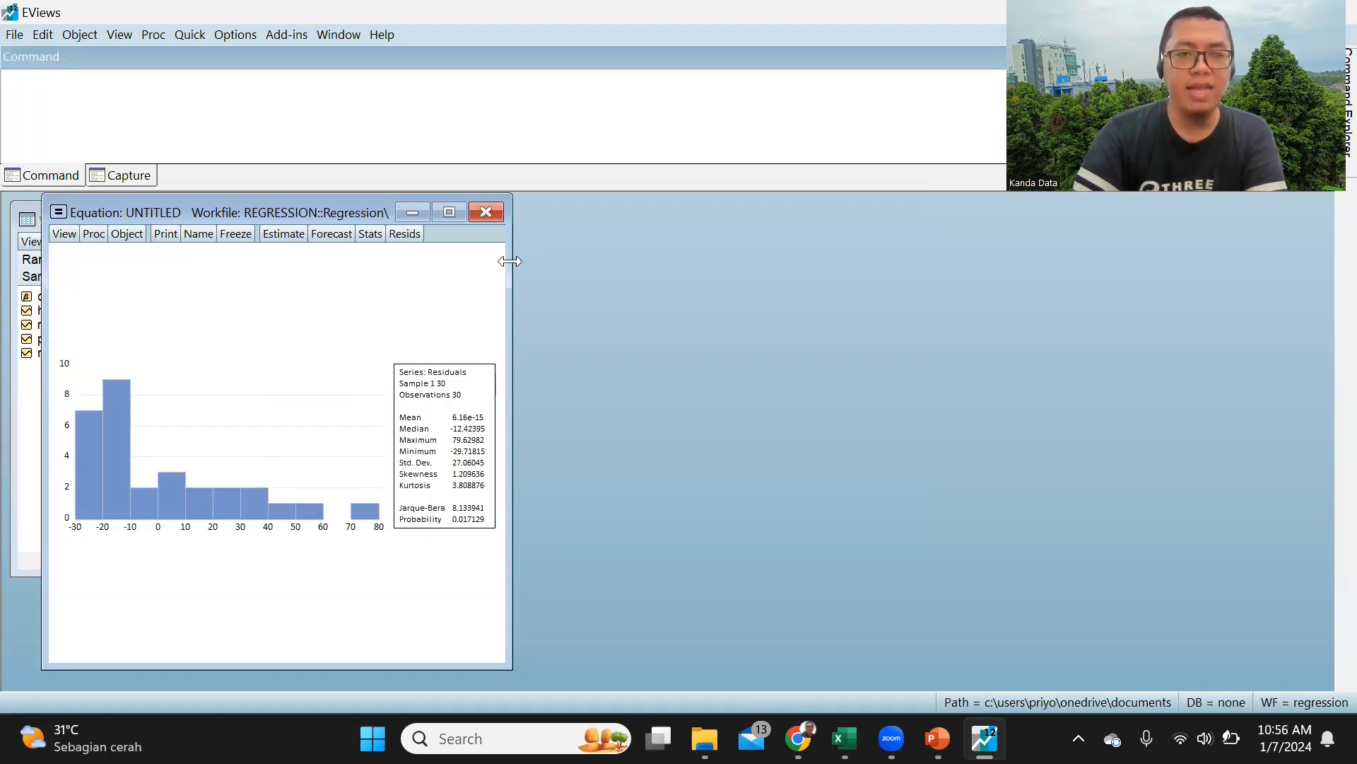
pyautogui.click(450, 213)
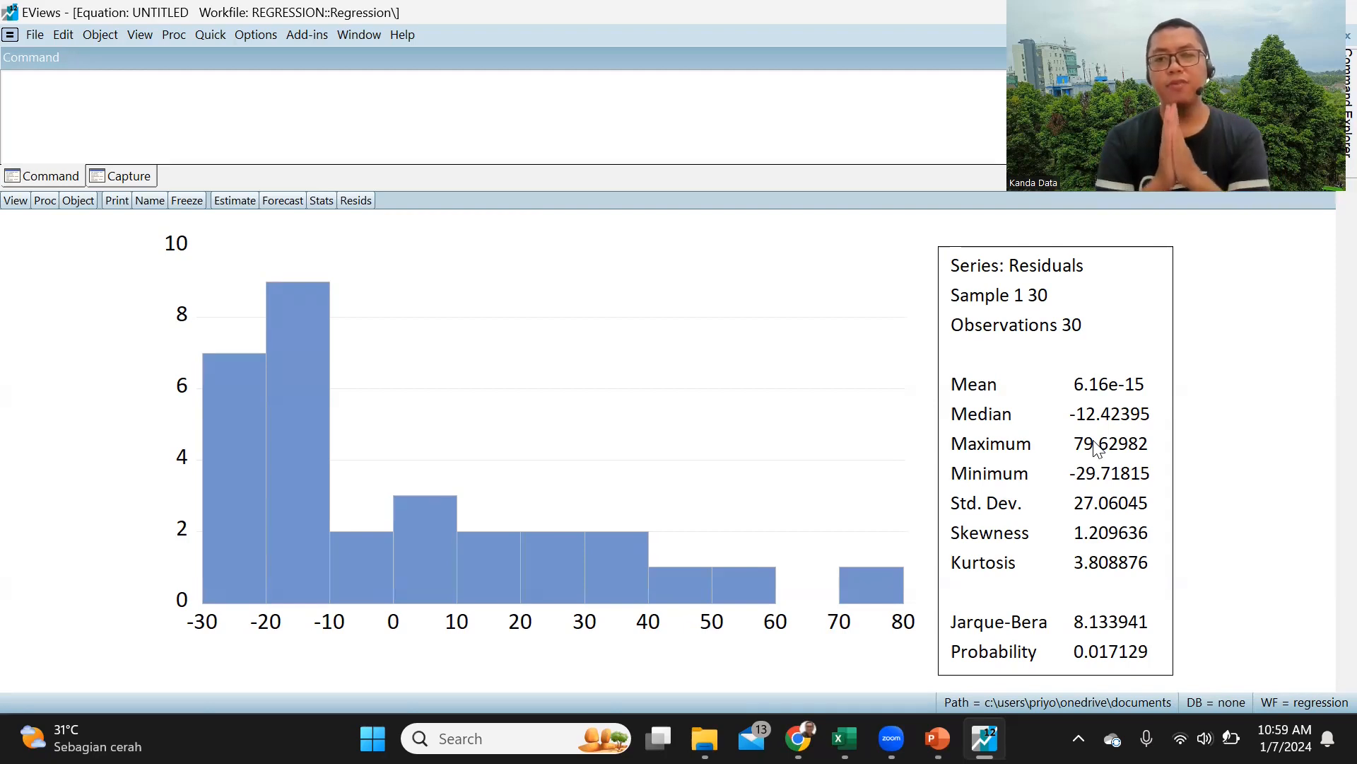
pyautogui.moveTo(845, 738)
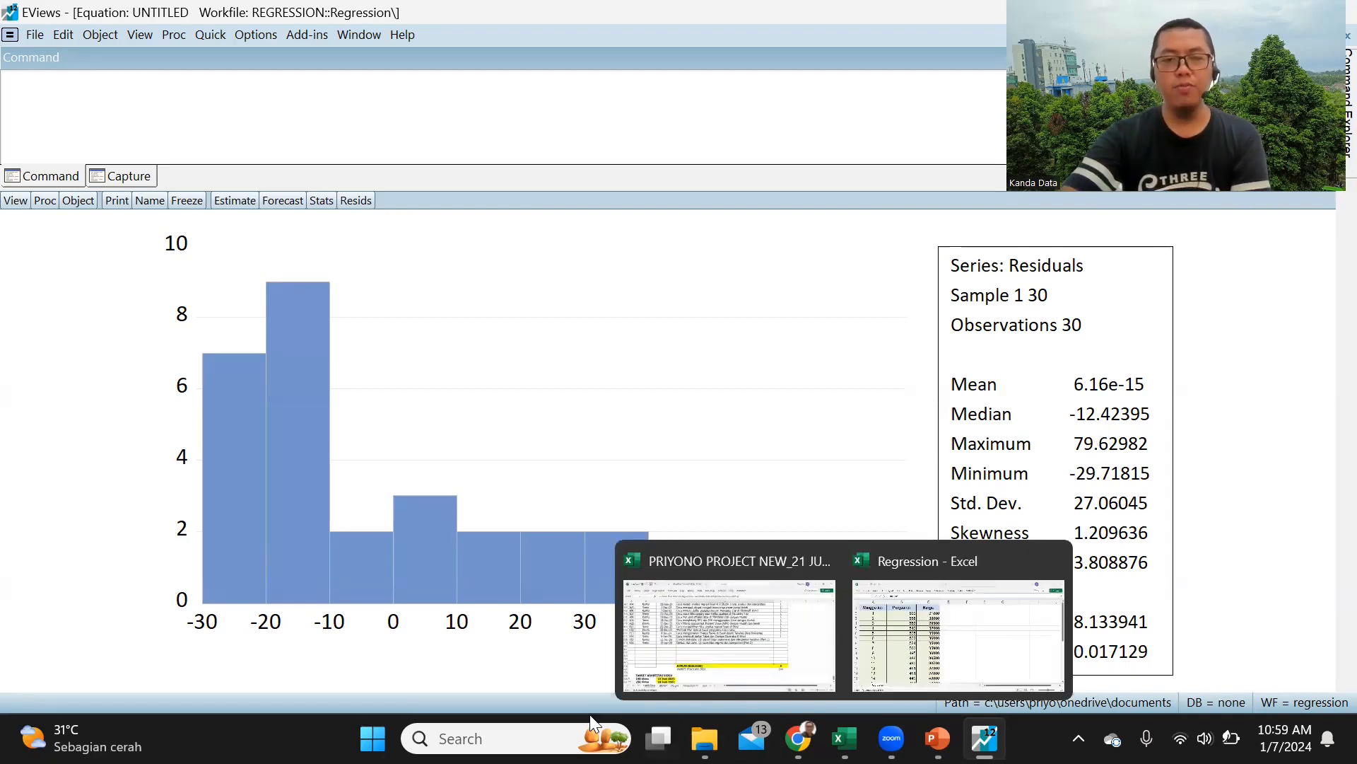